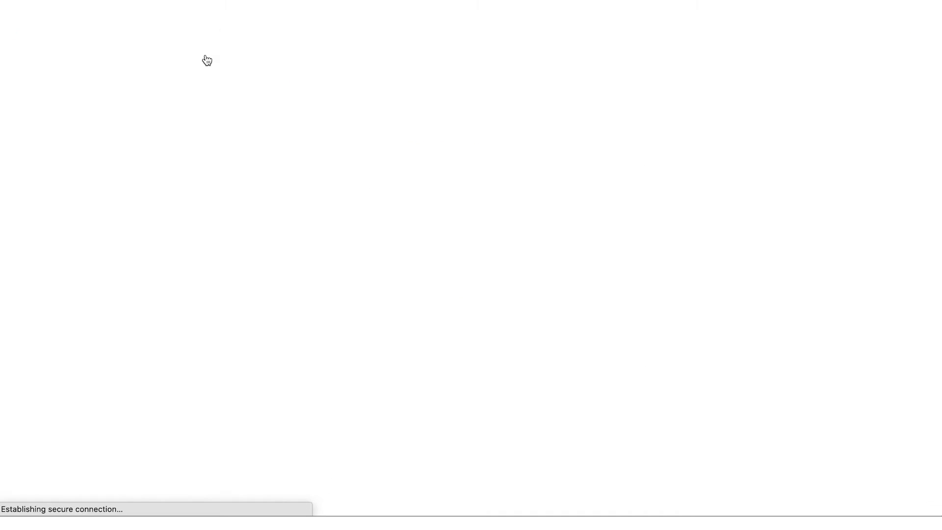
# Choose Conversions as the campaign objective, name the campaign Pinterest Webinar Sales, and continue to the ad group details.
pyautogui.click(783, 244)
pyautogui.scroll(-3, 631, 284)
pyautogui.click(358, 333)
pyautogui.hotkey('ctrl', 'shift', 'Left')
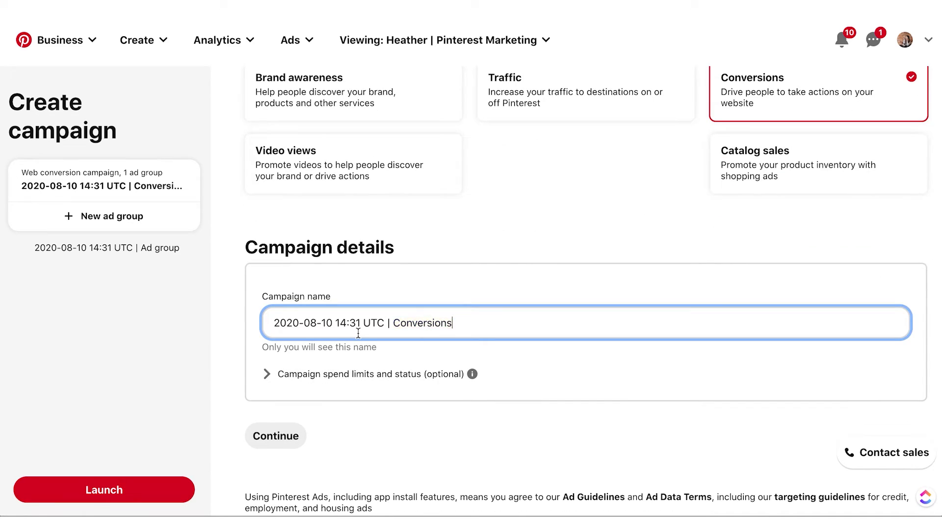
pyautogui.hotkey('shift', 'Home')
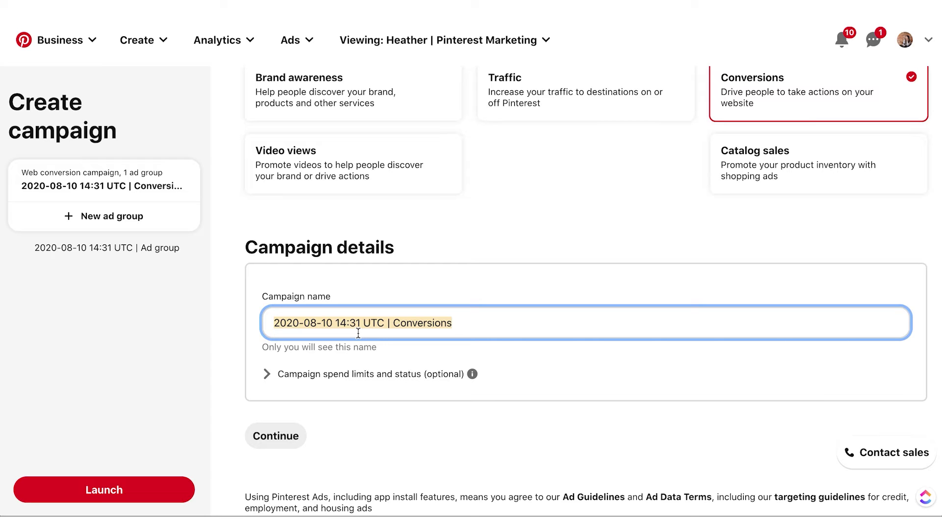
pyautogui.write('Pinterest Webinar Sales')
pyautogui.click(265, 441)
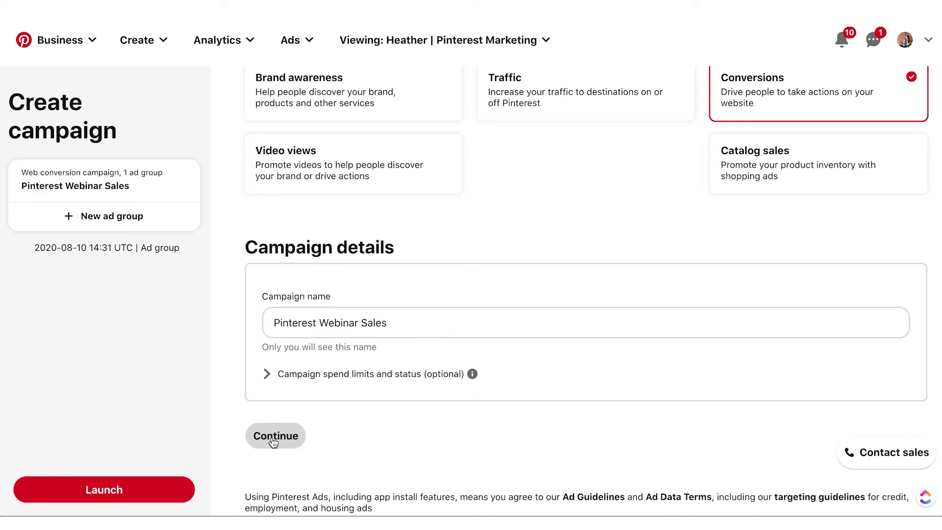
# Clear the default ad group name.
pyautogui.tripleClick(378, 182)
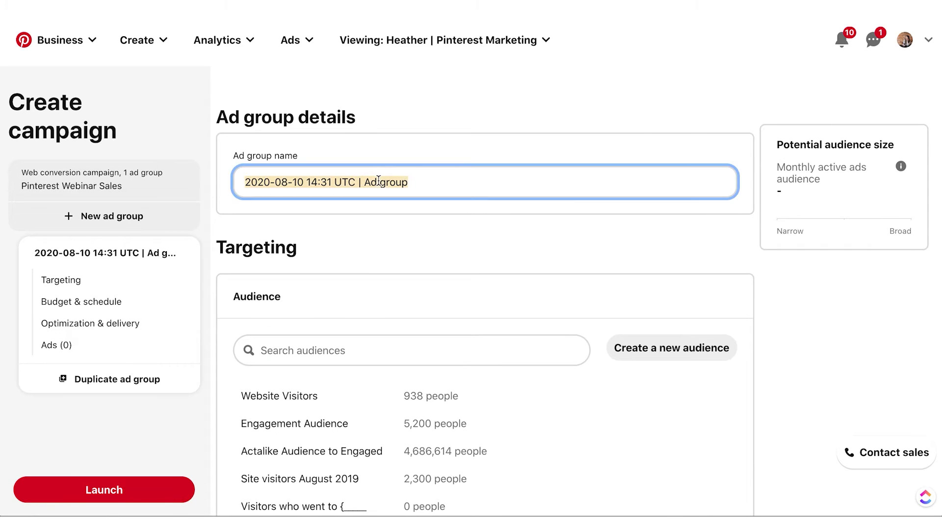
pyautogui.press('BackSpace')
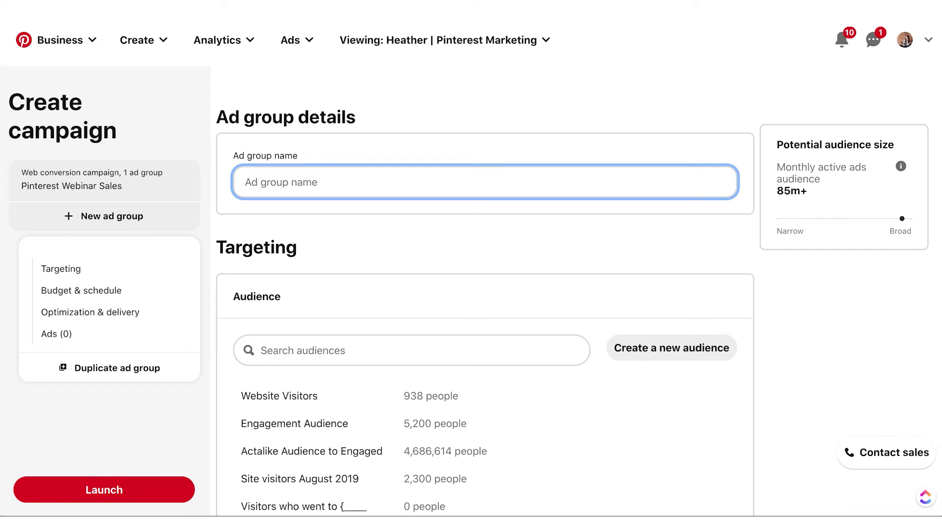
pyautogui.write('Cold')
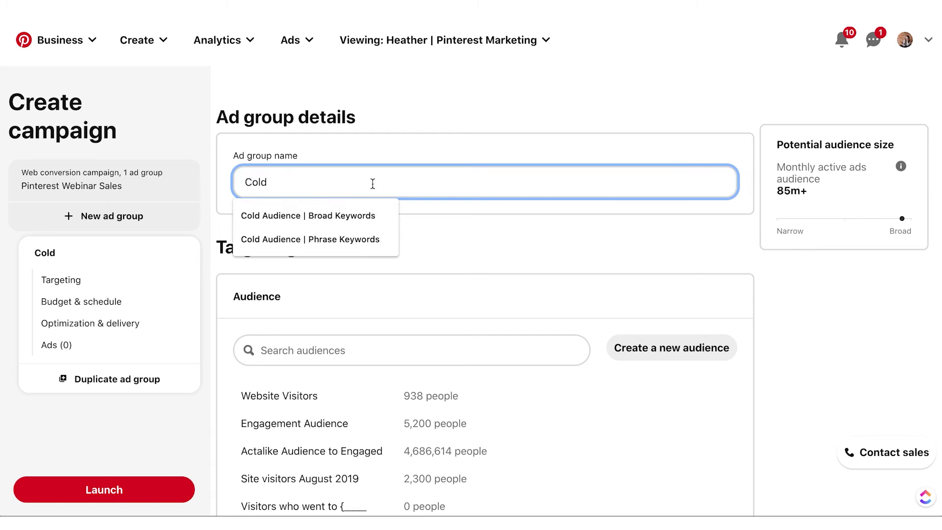
pyautogui.press('BackSpace')
pyautogui.press('BackSpace')
pyautogui.press('BackSpace')
pyautogui.press('BackSpace')
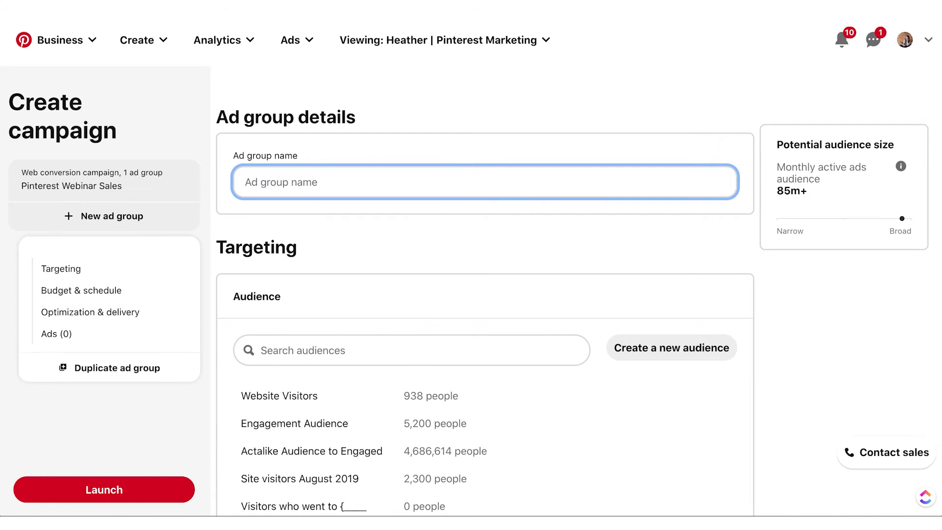
pyautogui.write('Inter')
pyautogui.press('BackSpace')
pyautogui.press('BackSpace')
pyautogui.press('BackSpace')
pyautogui.press('BackSpace')
pyautogui.press('BackSpace')
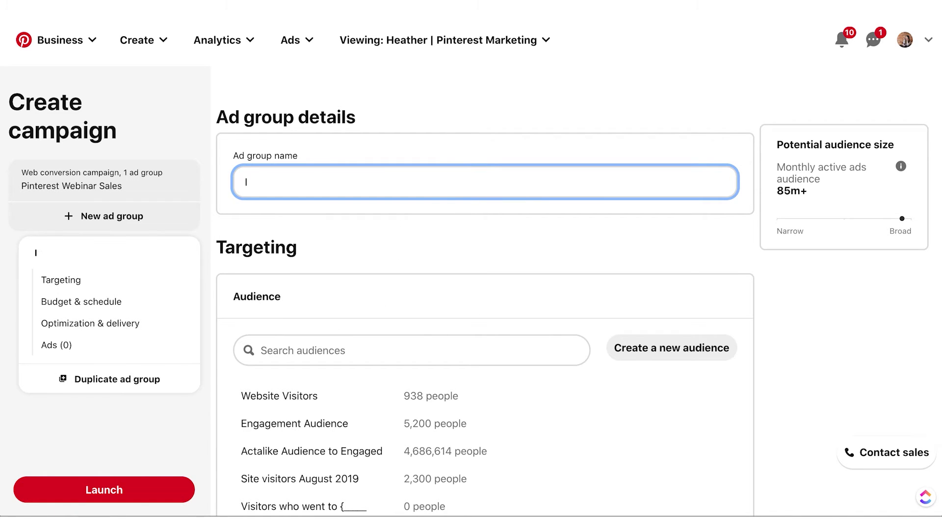
# Name the ad group Cold Interests.
pyautogui.write('Cold')
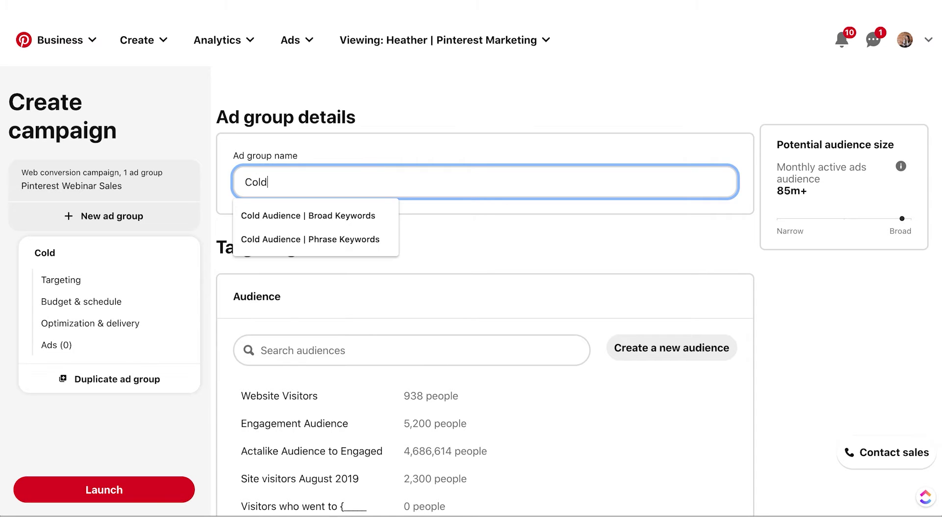
pyautogui.write(' Interests')
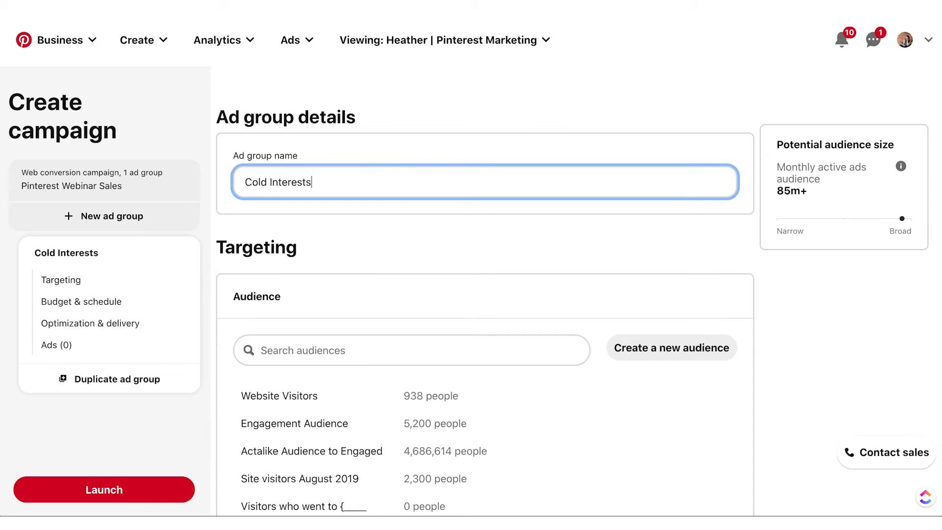
pyautogui.click(386, 222)
# Look through the available interest categories in the ad group's targeting section.
pyautogui.scroll(-8, 386, 223)
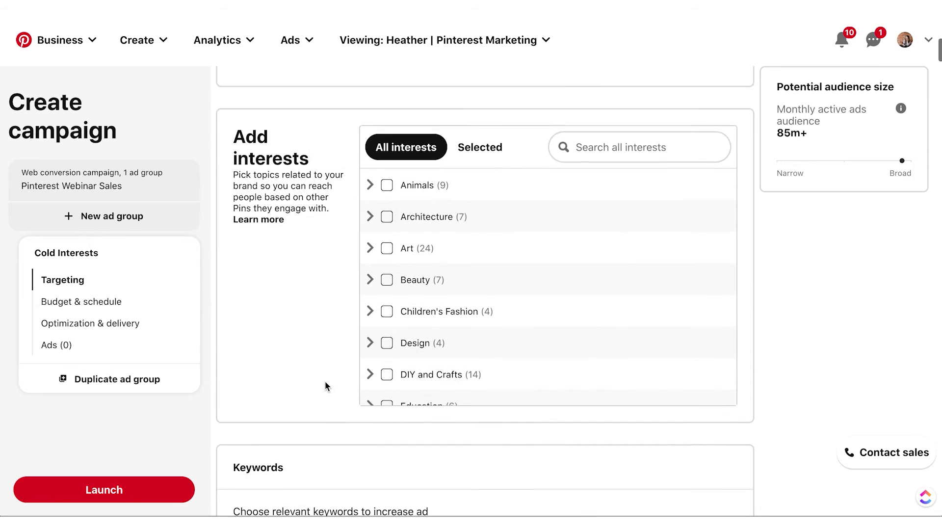
pyautogui.scroll(-1, 327, 387)
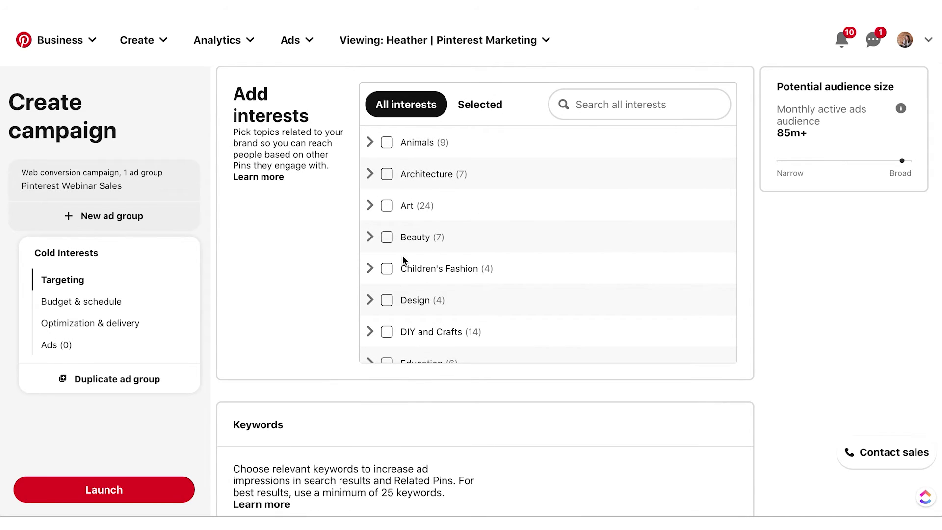
pyautogui.scroll(-1, 408, 289)
pyautogui.scroll(-5, 410, 289)
pyautogui.scroll(-1, 285, 265)
pyautogui.scroll(2, 285, 265)
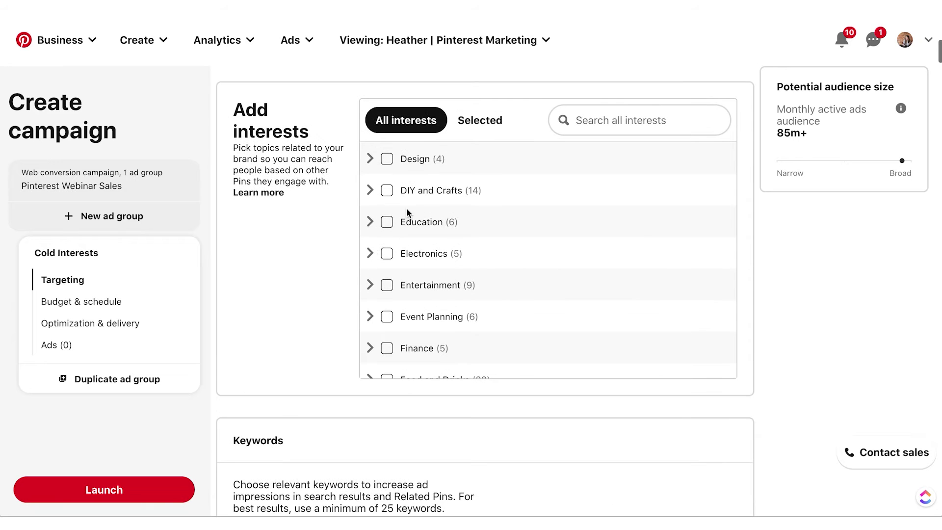
pyautogui.scroll(5, 407, 213)
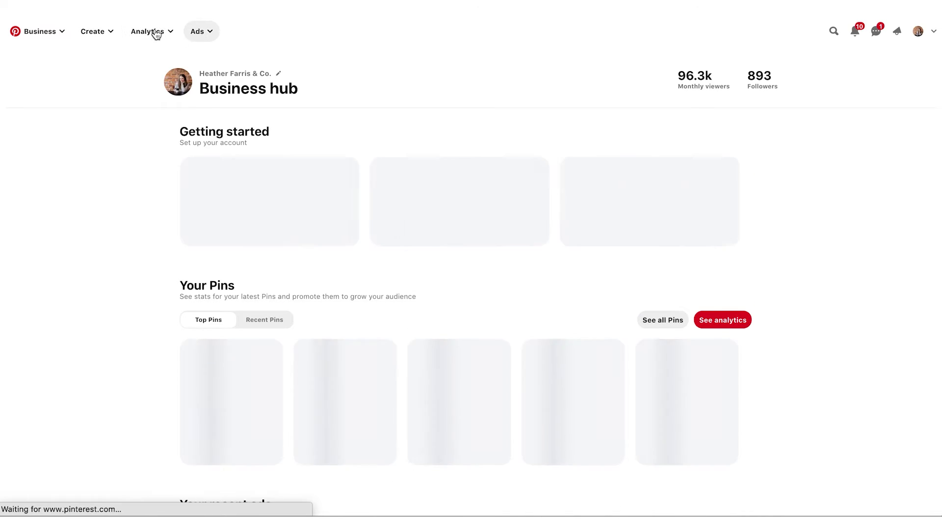
# Open the audience insights and review the categories and interests of the total audience.
pyautogui.click(162, 34)
pyautogui.click(148, 77)
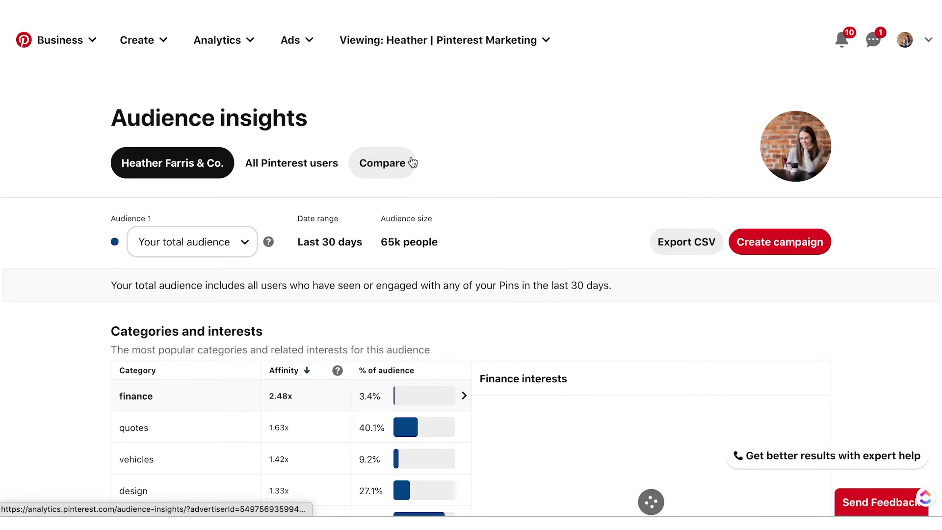
pyautogui.scroll(-4, 411, 155)
pyautogui.click(394, 174)
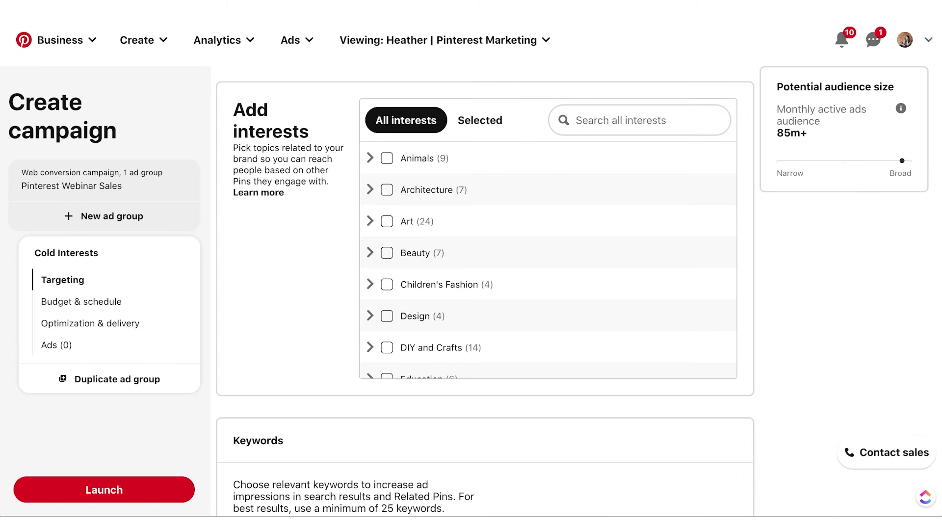
# Select Art, DIY and Crafts, Education, Entertainment and Home Decor as targeted interests for the ad group.
pyautogui.scroll(-1, 354, 248)
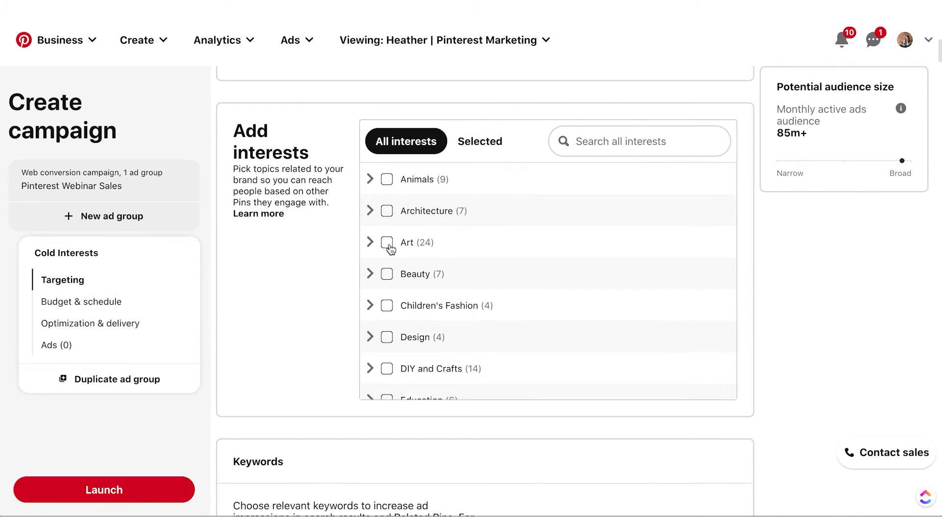
pyautogui.click(388, 243)
pyautogui.scroll(-3, 402, 300)
pyautogui.click(387, 282)
pyautogui.click(387, 314)
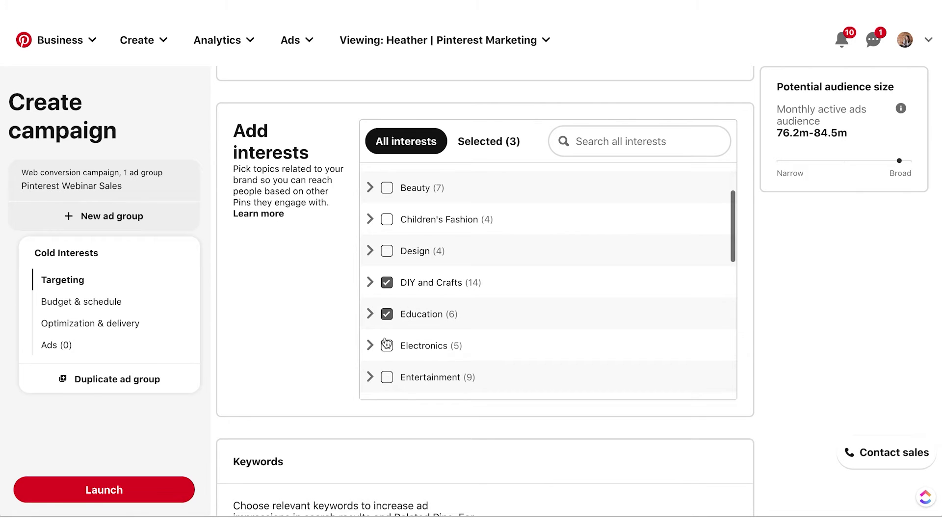
pyautogui.click(387, 377)
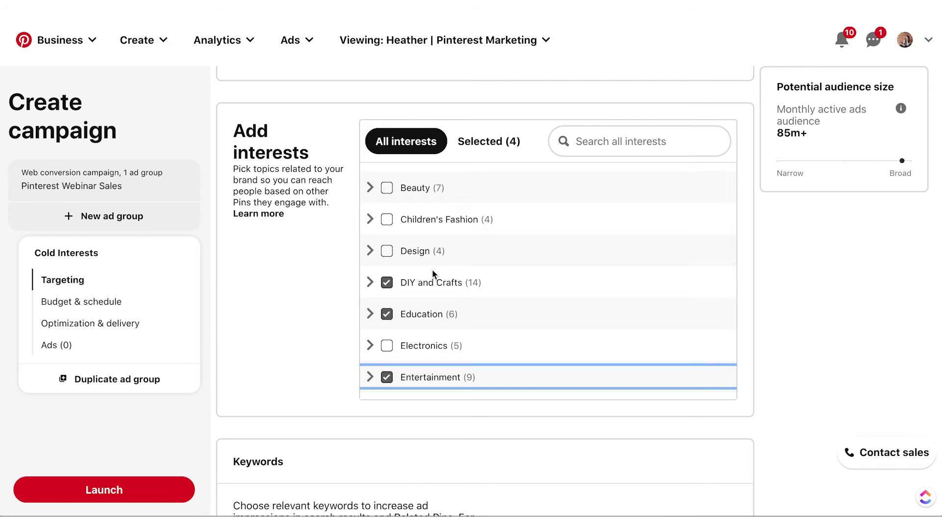
pyautogui.scroll(-5, 432, 270)
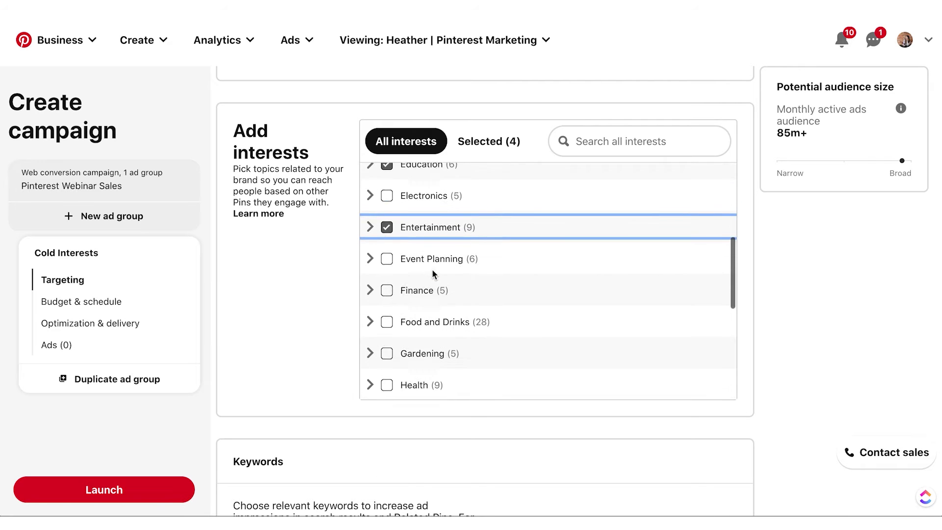
pyautogui.click(391, 312)
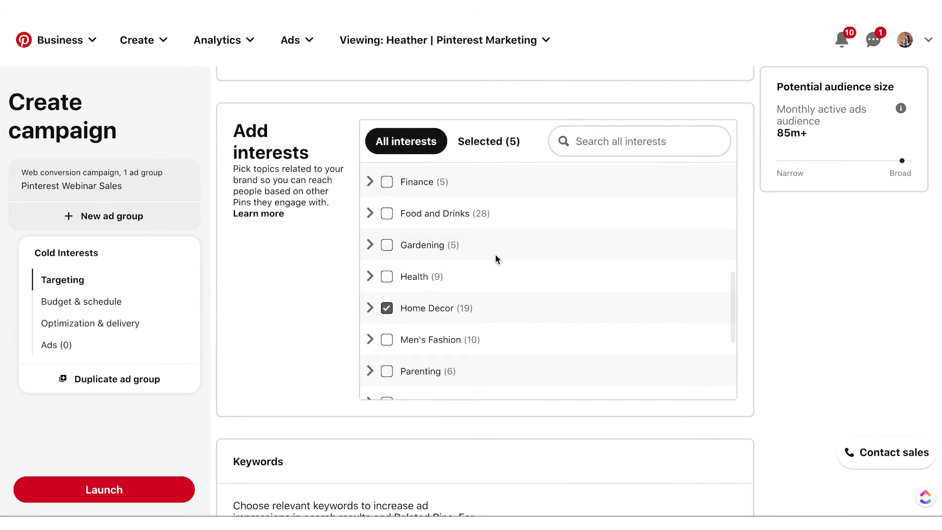
# Add Animals, Architecture and Beauty to the ad group's selected interests.
pyautogui.scroll(-2, 491, 259)
pyautogui.scroll(5, 496, 259)
pyautogui.scroll(3, 495, 256)
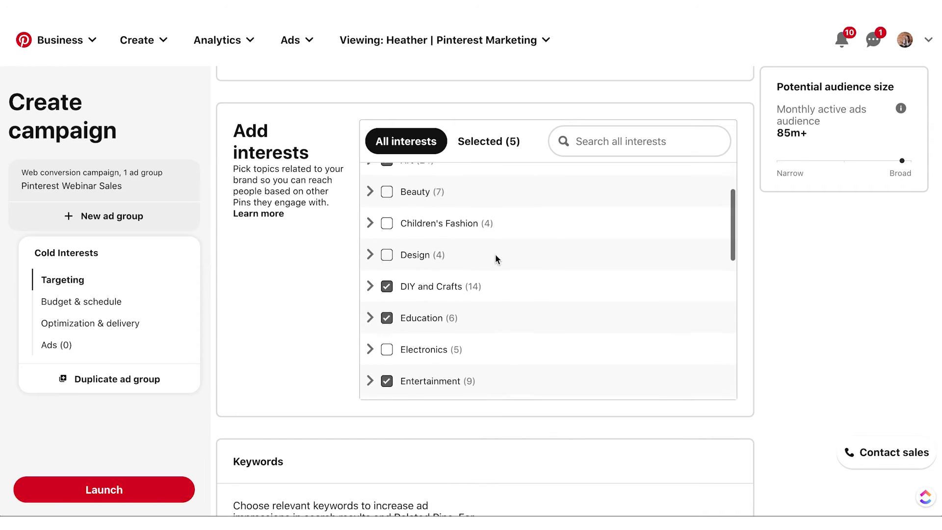
pyautogui.scroll(-3, 331, 263)
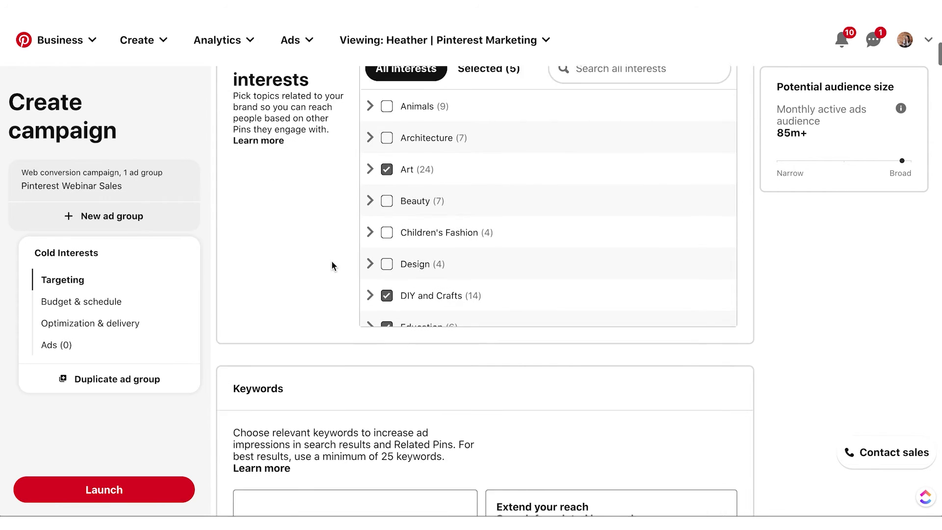
pyautogui.scroll(2, 331, 263)
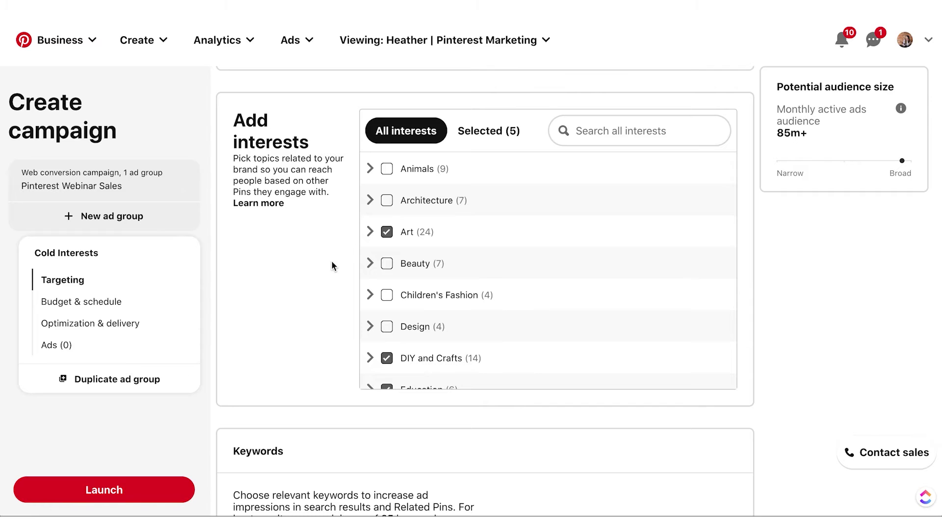
pyautogui.click(387, 168)
pyautogui.click(387, 200)
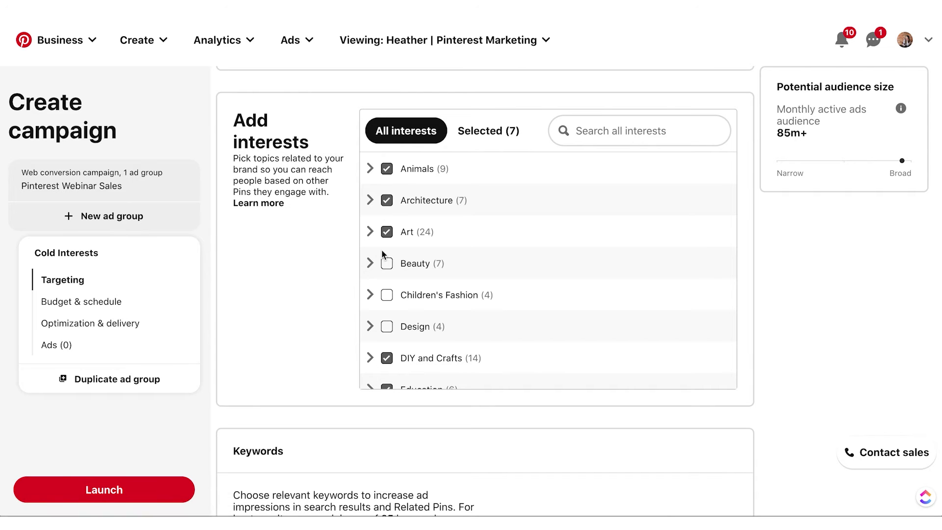
pyautogui.click(387, 263)
pyautogui.click(371, 295)
pyautogui.click(370, 294)
# Try limiting the gender targeting by excluding Male, and set it back to all genders.
pyautogui.scroll(-9, 317, 281)
pyautogui.scroll(2, 454, 295)
pyautogui.scroll(-2, 455, 295)
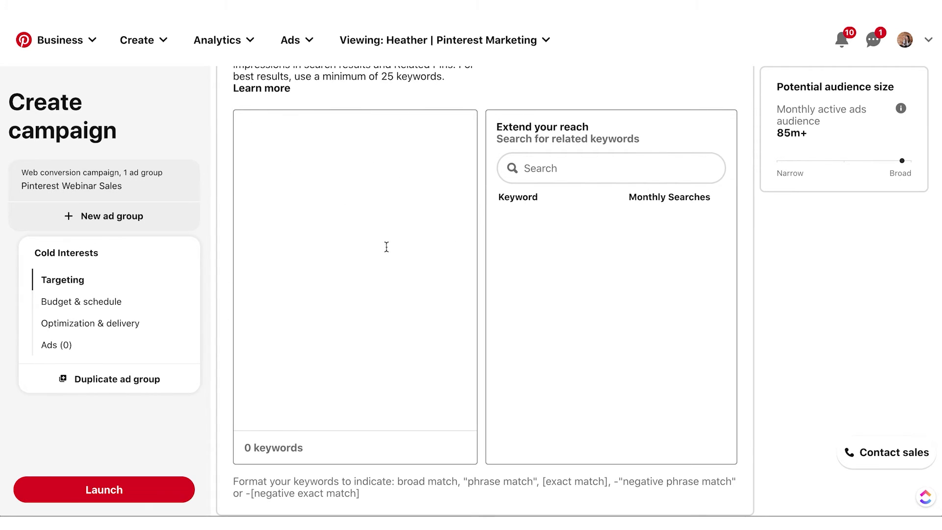
pyautogui.scroll(-9, 574, 288)
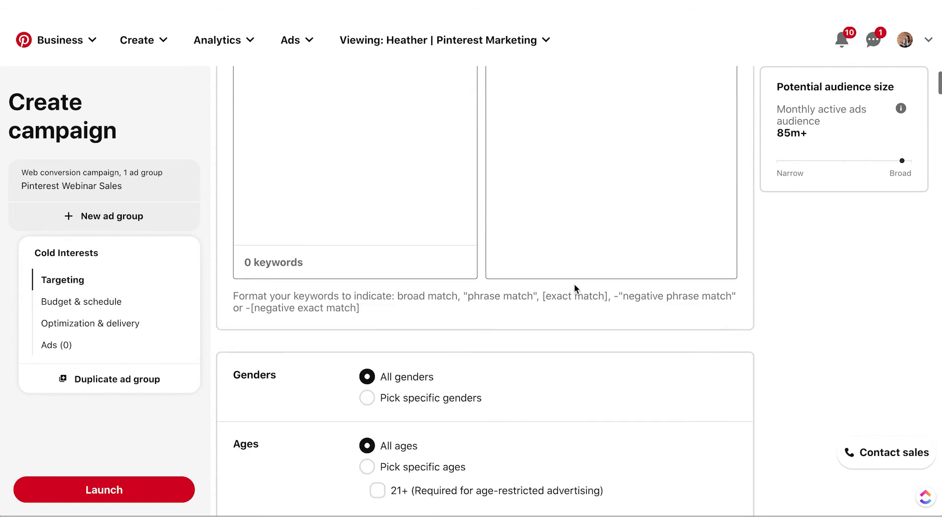
pyautogui.scroll(1, 574, 288)
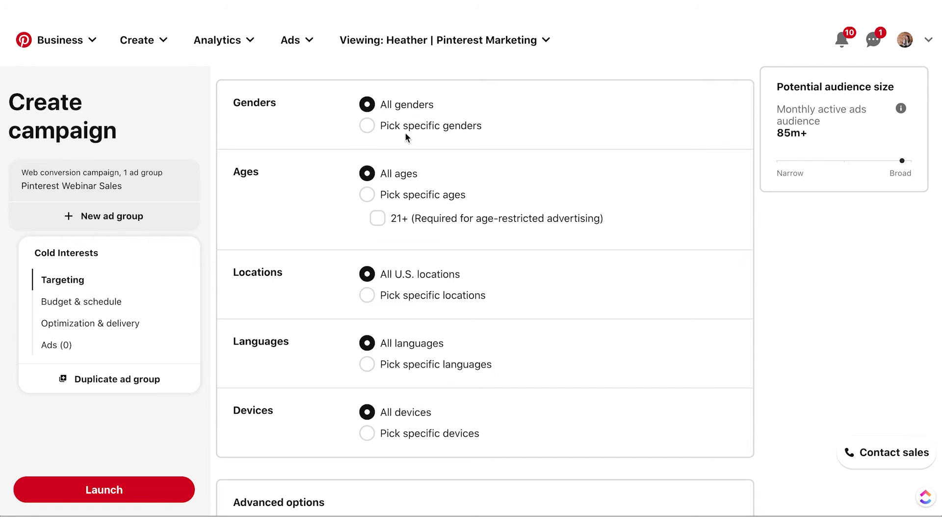
pyautogui.click(368, 127)
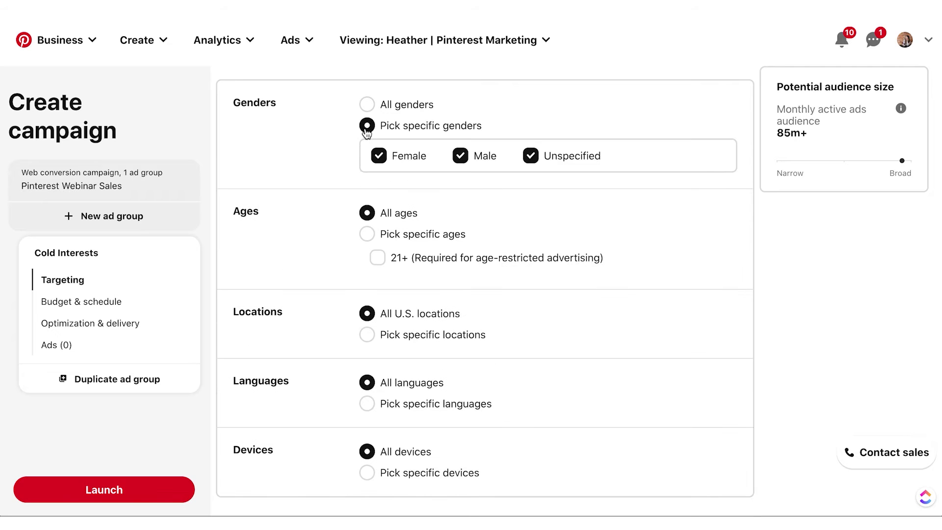
pyautogui.click(462, 157)
pyautogui.click(367, 105)
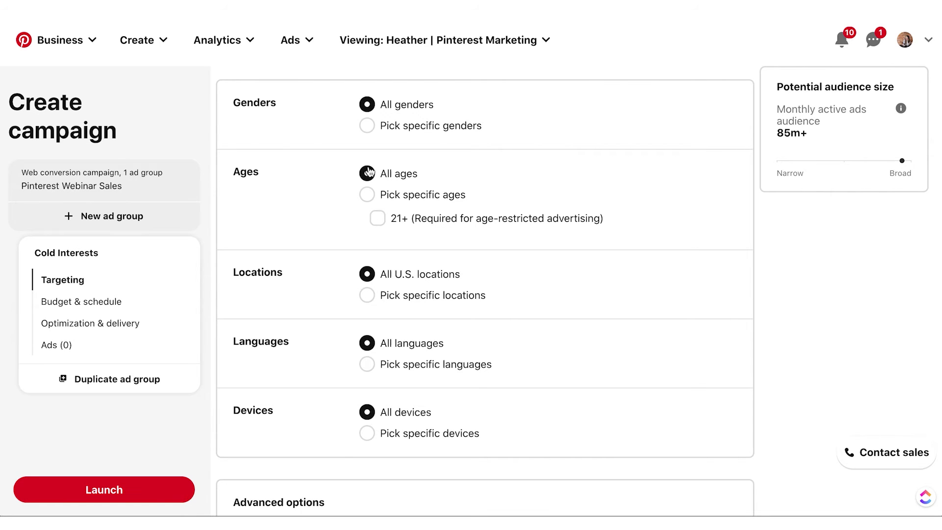
# Try picking specific locations, viewing the country list and postal code entry, and set the targeting back to all U.S. locations.
pyautogui.scroll(-3, 358, 221)
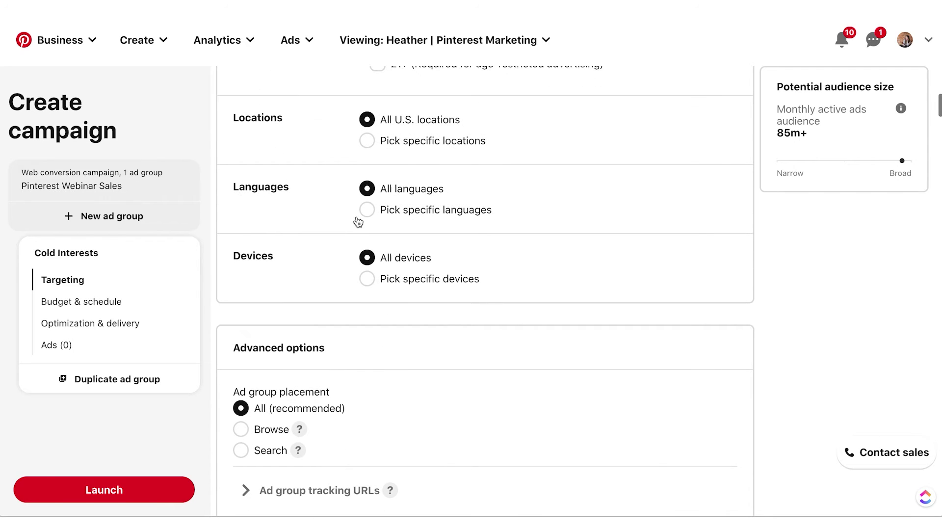
pyautogui.scroll(2, 345, 208)
pyautogui.scroll(-2, 344, 209)
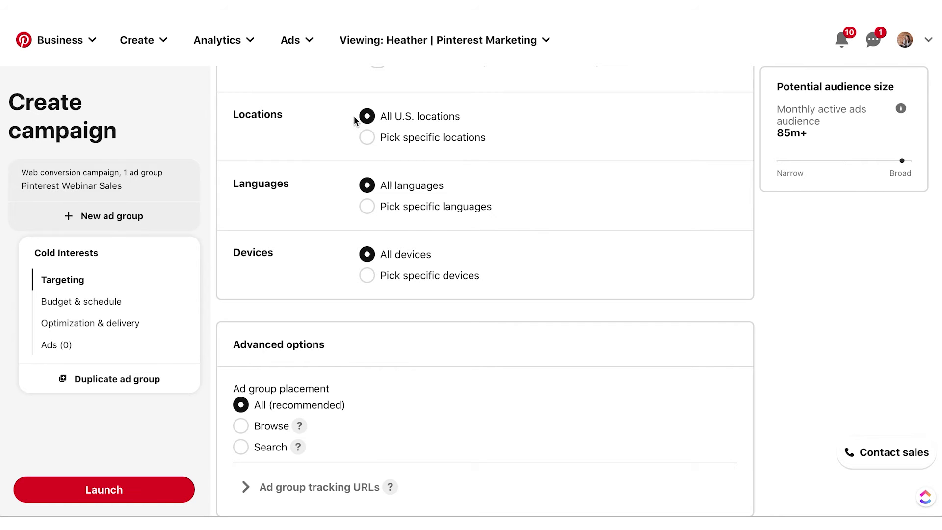
pyautogui.scroll(-1, 263, 254)
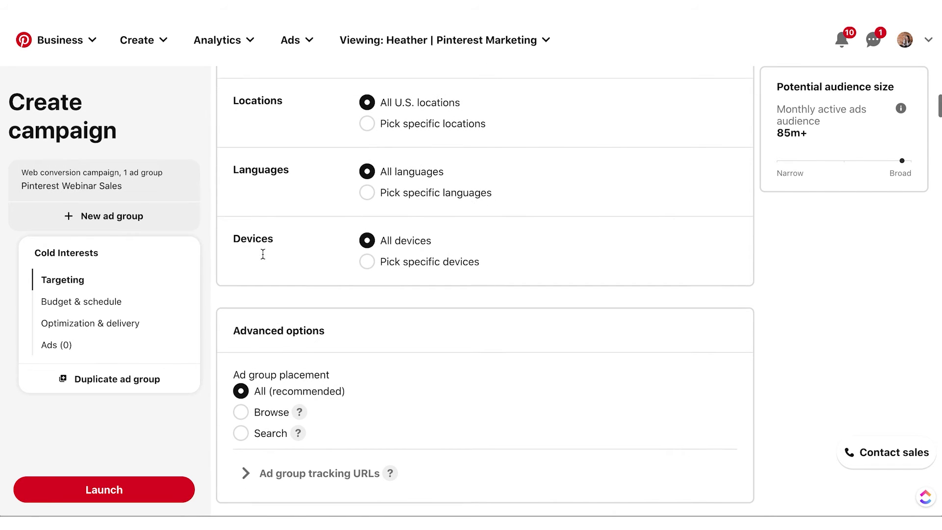
pyautogui.click(369, 125)
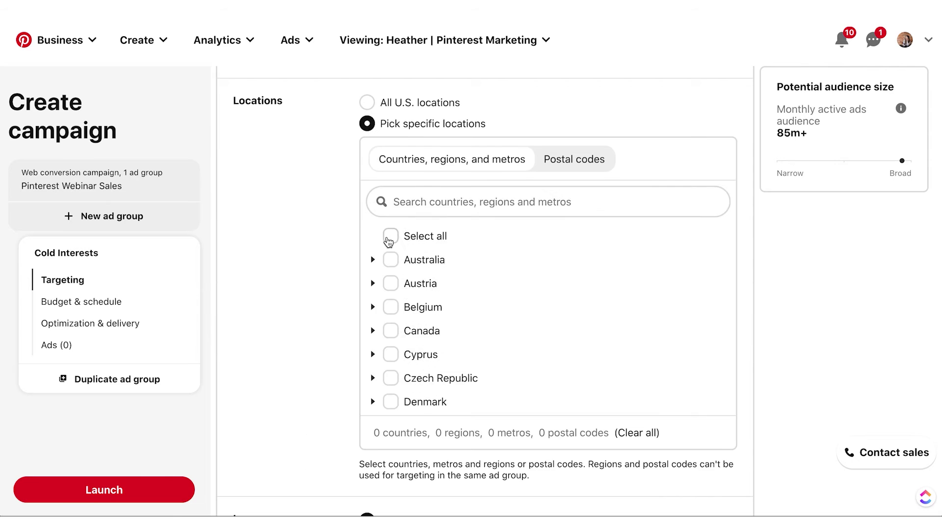
pyautogui.scroll(-8, 384, 240)
pyautogui.scroll(-2, 412, 294)
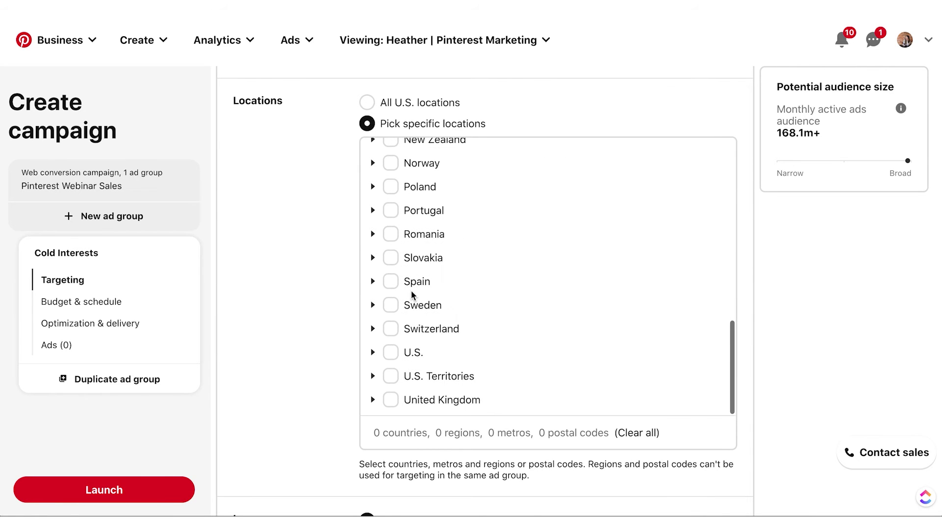
pyautogui.scroll(12, 412, 294)
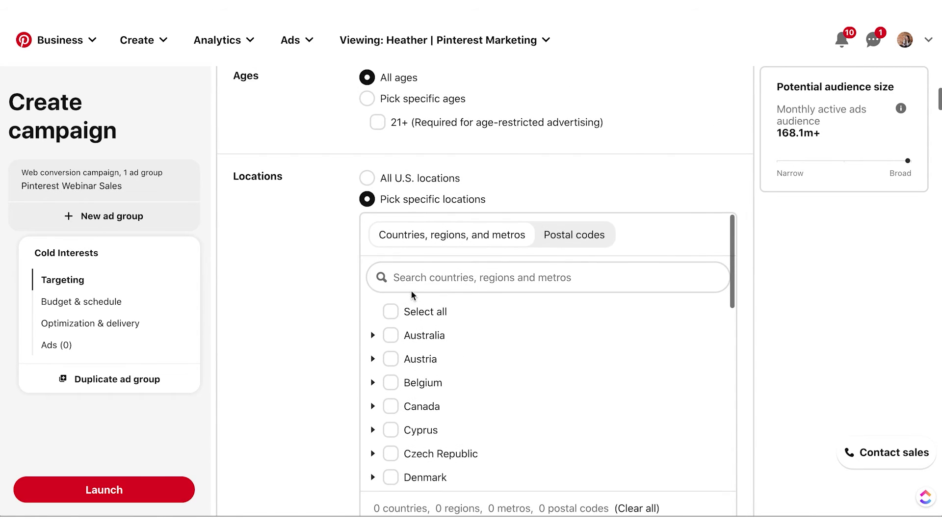
pyautogui.click(573, 234)
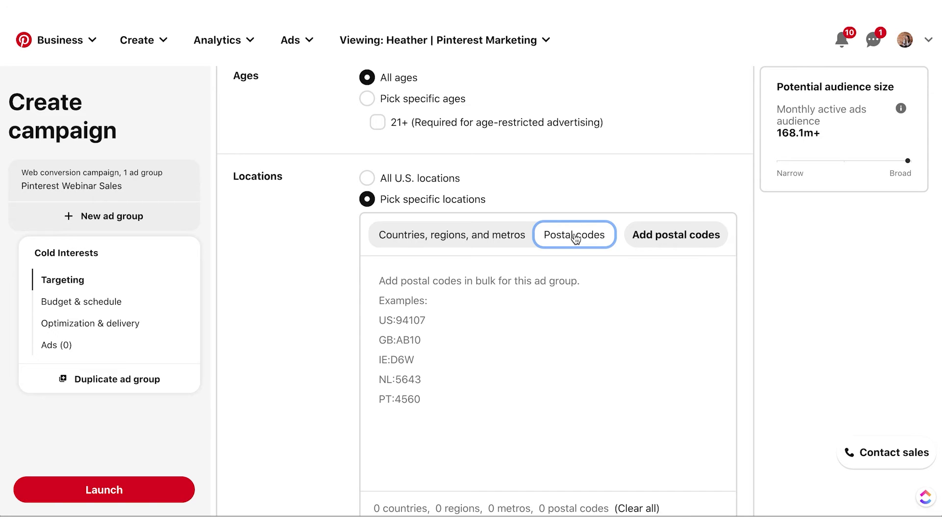
pyautogui.click(419, 235)
pyautogui.click(367, 178)
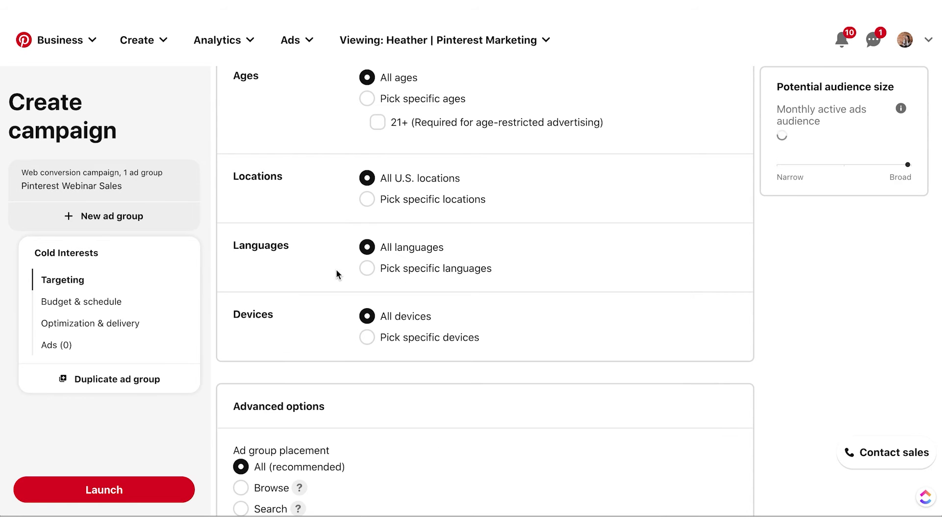
# Review the language, device and ad group placement options and the setting that uses the Pin to expand targeting.
pyautogui.scroll(-2, 339, 277)
pyautogui.scroll(-2, 352, 206)
pyautogui.scroll(-3, 352, 206)
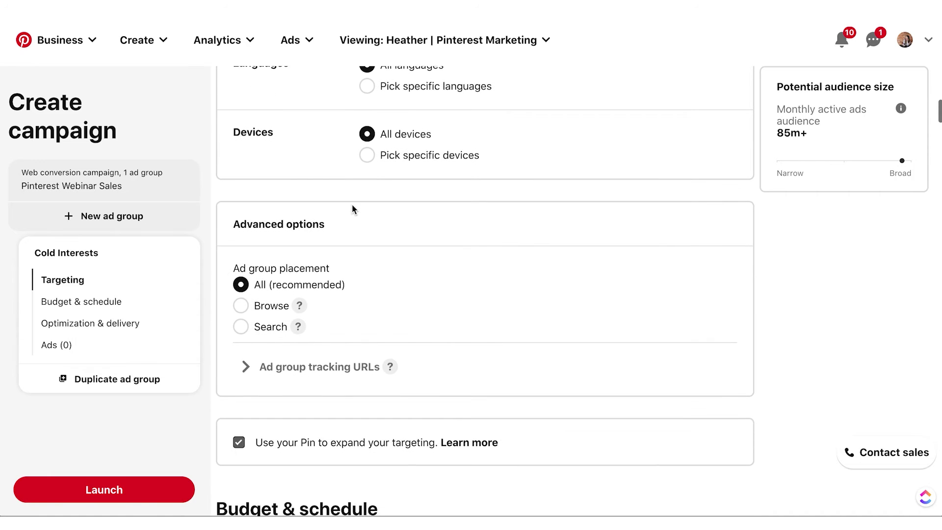
pyautogui.scroll(2, 352, 204)
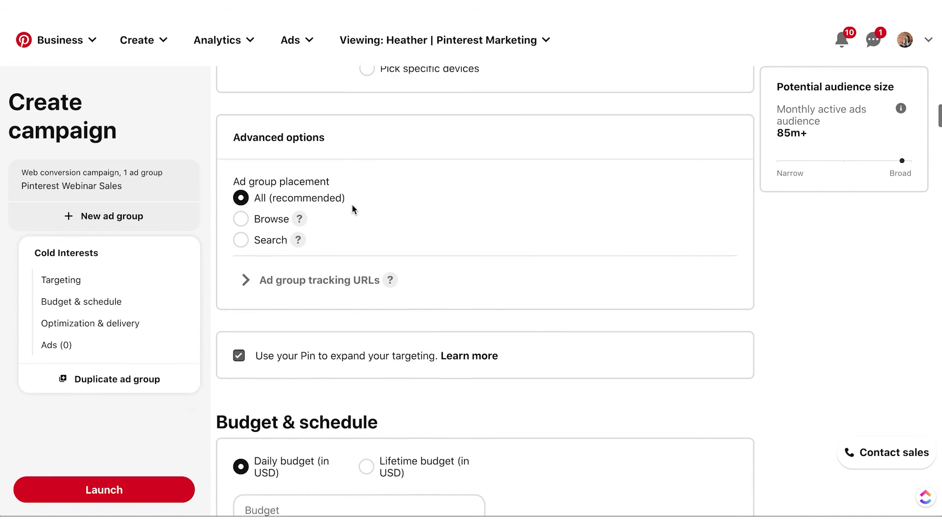
pyautogui.scroll(-2, 349, 161)
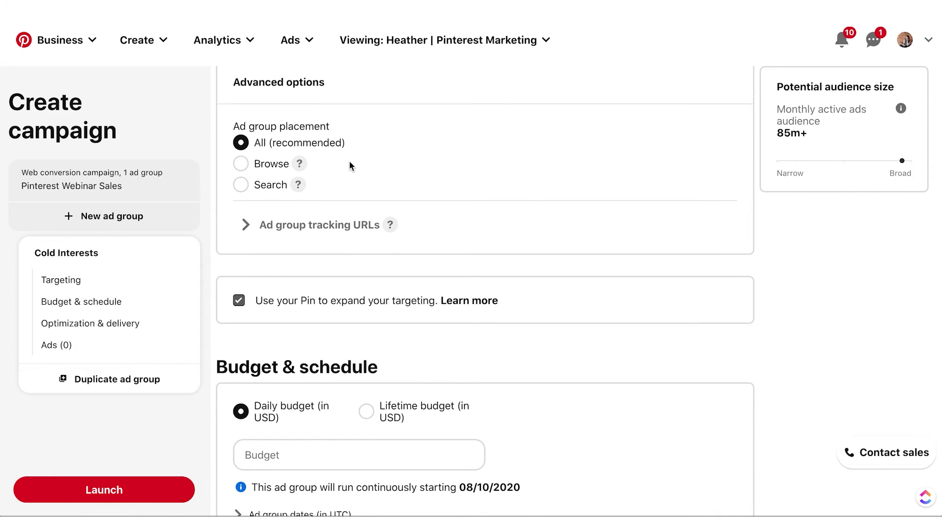
pyautogui.scroll(1, 348, 160)
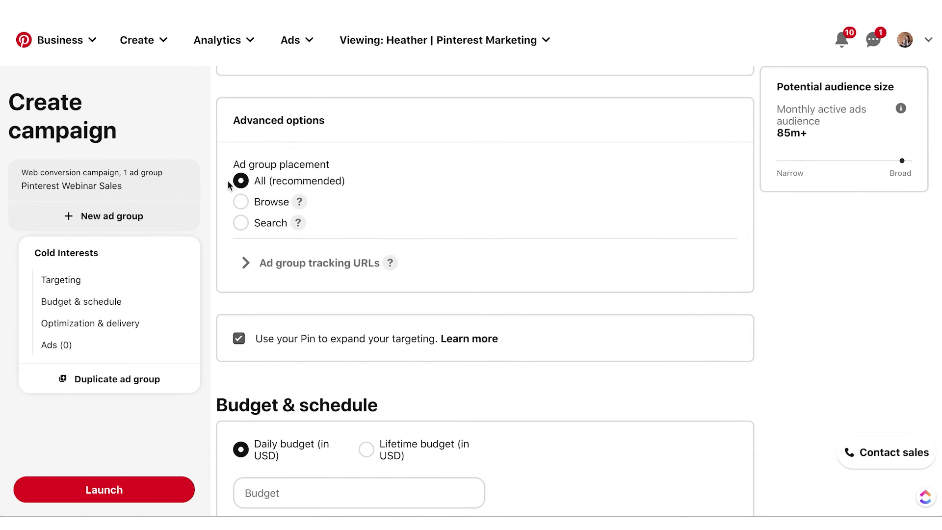
pyautogui.scroll(-2, 246, 285)
pyautogui.scroll(1, 249, 223)
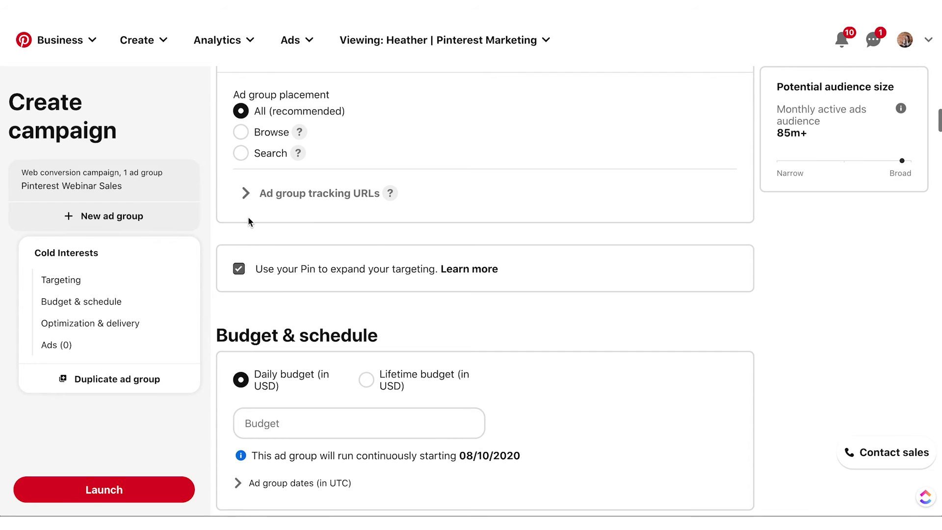
# Expand the ad group tracking URLs, view their help text, and collapse them again.
pyautogui.click(245, 195)
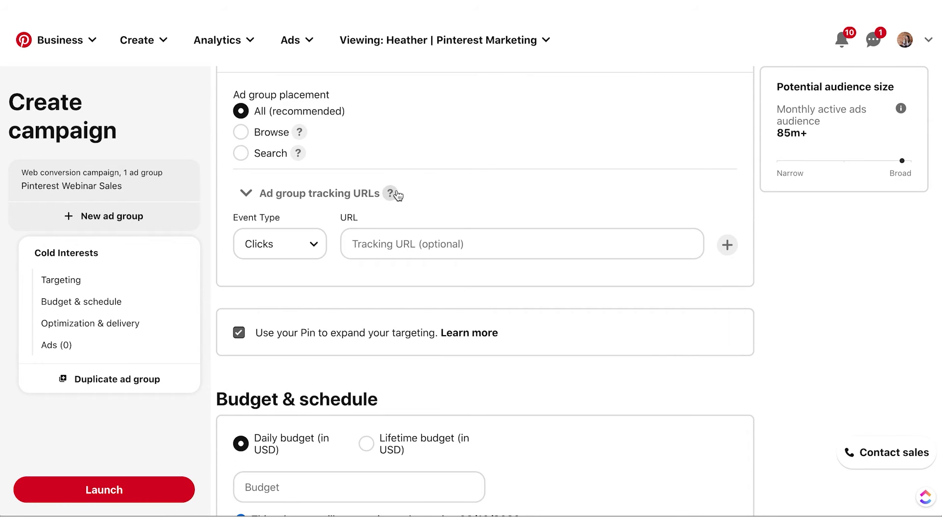
pyautogui.scroll(2, 417, 192)
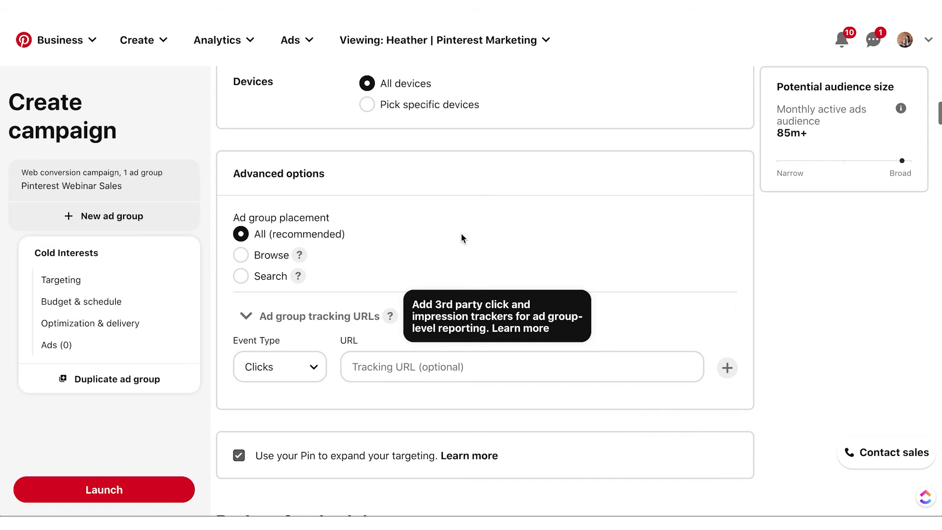
pyautogui.click(242, 316)
# Set the ad group's daily budget to 10.00 USD.
pyautogui.scroll(-5, 406, 311)
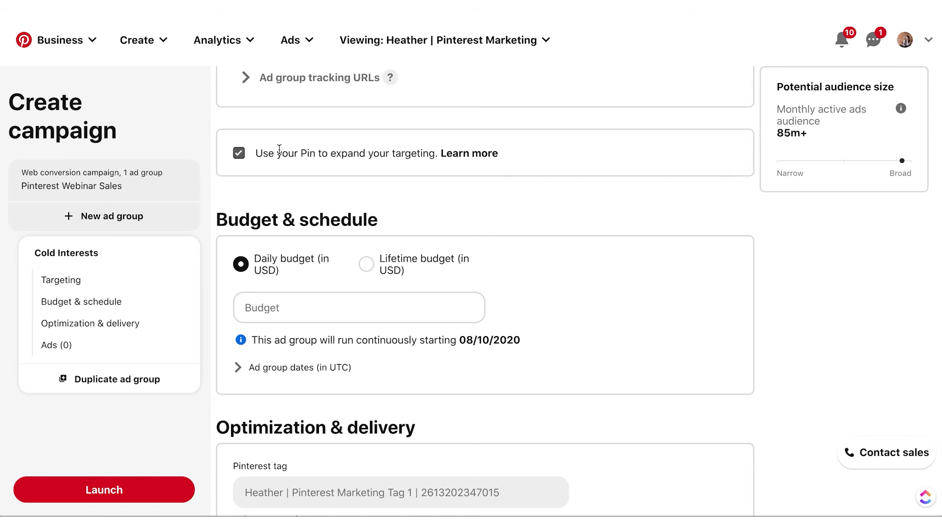
pyautogui.scroll(-3, 249, 174)
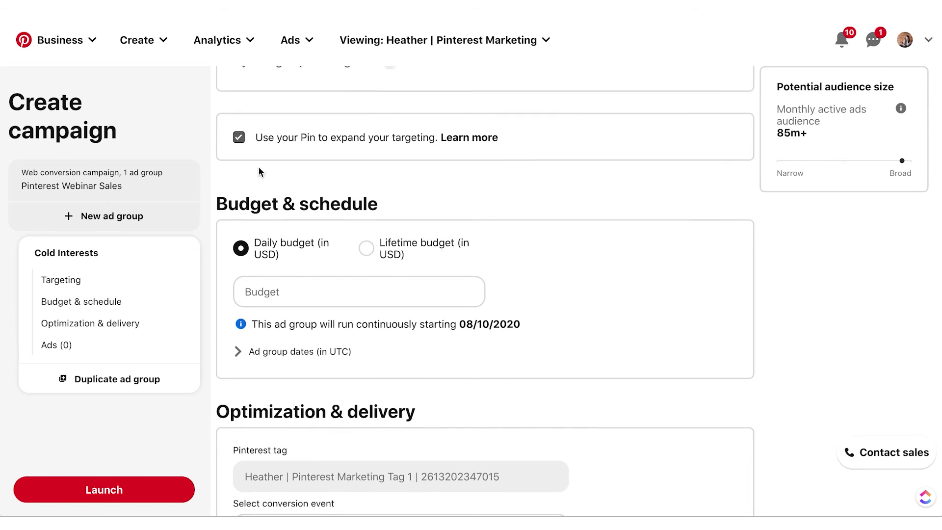
pyautogui.scroll(1, 343, 265)
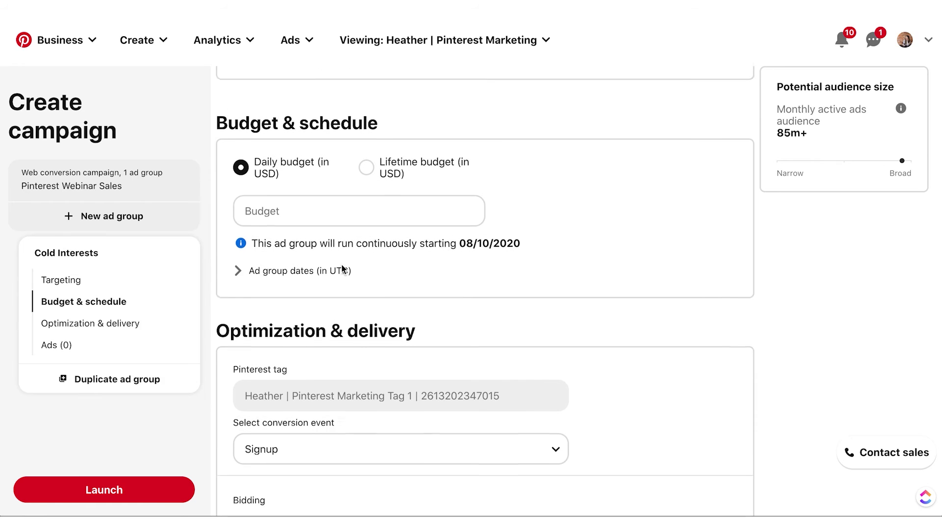
pyautogui.click(328, 227)
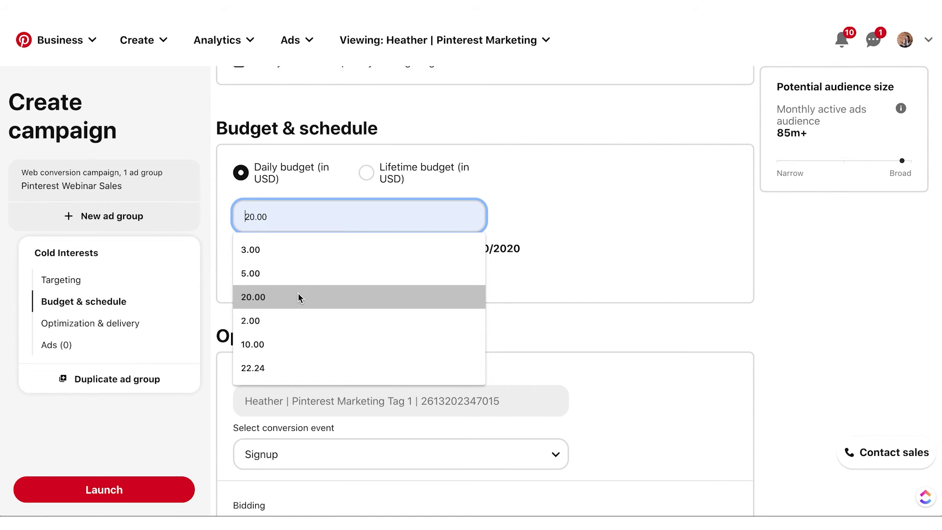
pyautogui.write('q0')
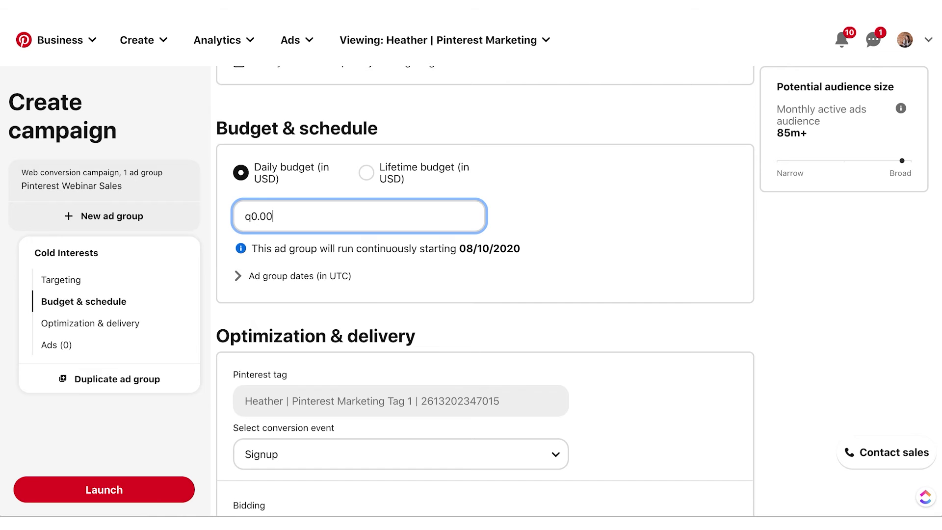
pyautogui.write('.')
pyautogui.press('BackSpace')
pyautogui.press('BackSpace')
pyautogui.press('BackSpace')
pyautogui.write('10.00')
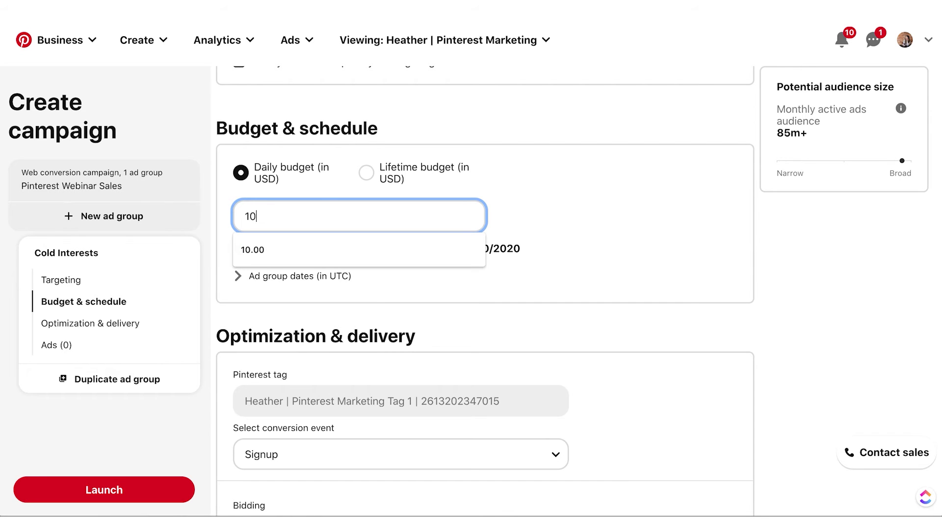
pyautogui.click(611, 270)
# Select Checkout as the conversion event for optimization and delivery.
pyautogui.scroll(-2, 265, 265)
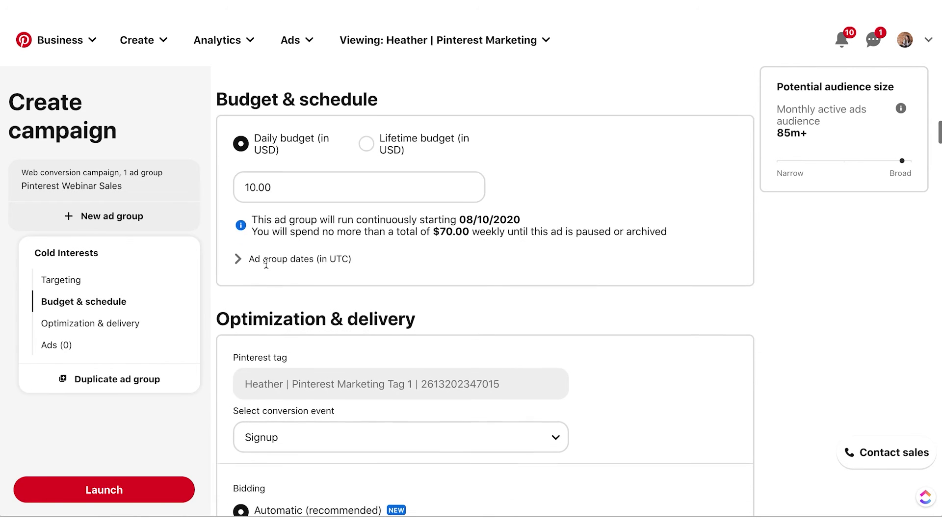
pyautogui.scroll(-3, 266, 264)
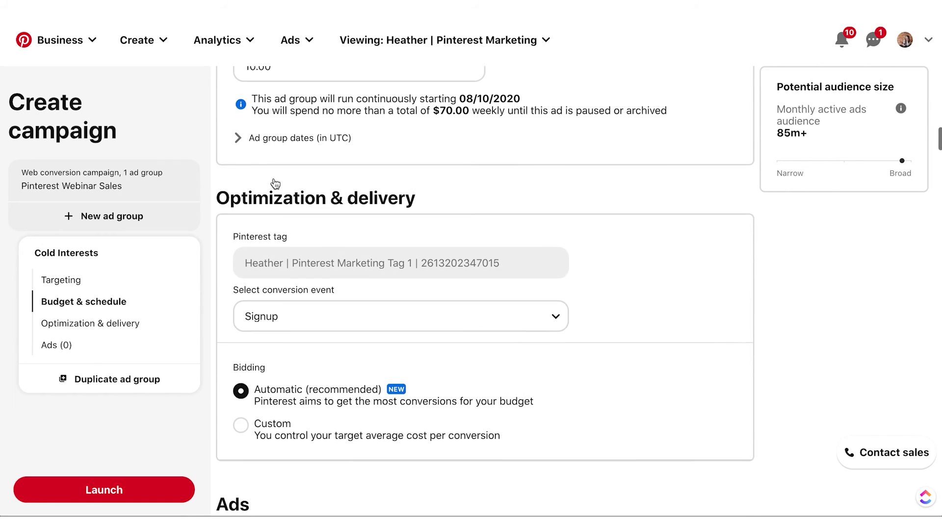
pyautogui.click(272, 245)
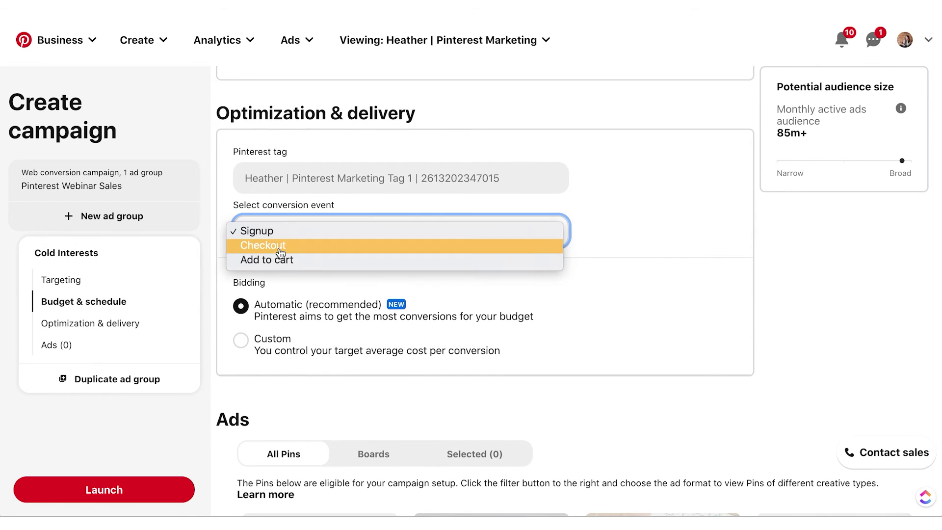
pyautogui.click(280, 247)
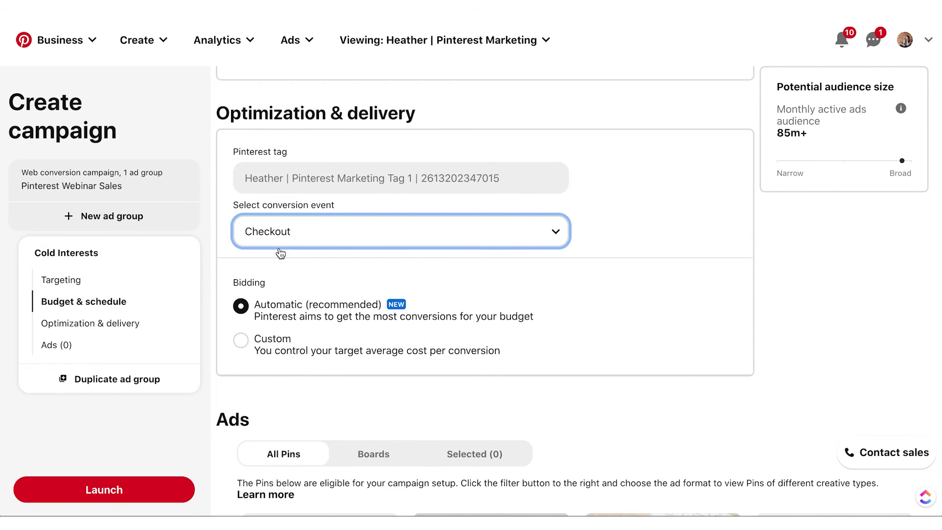
# Choose Custom bidding and set the target average cost-per-action to 1.00 USD.
pyautogui.click(240, 340)
pyautogui.click(310, 395)
pyautogui.write('1.00')
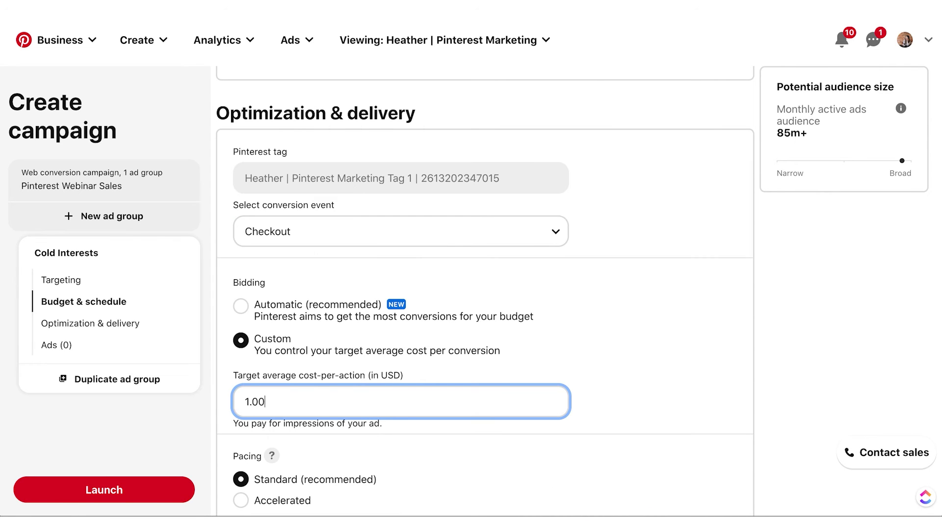
pyautogui.click(580, 353)
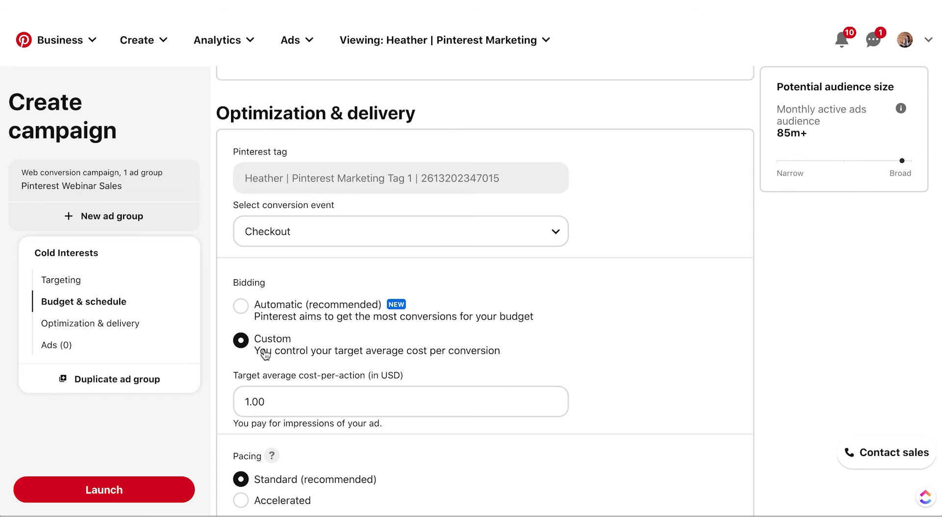
# Review the budget and bidding settings and highlight the note under the target cost about how the ad is charged.
pyautogui.scroll(2, 336, 279)
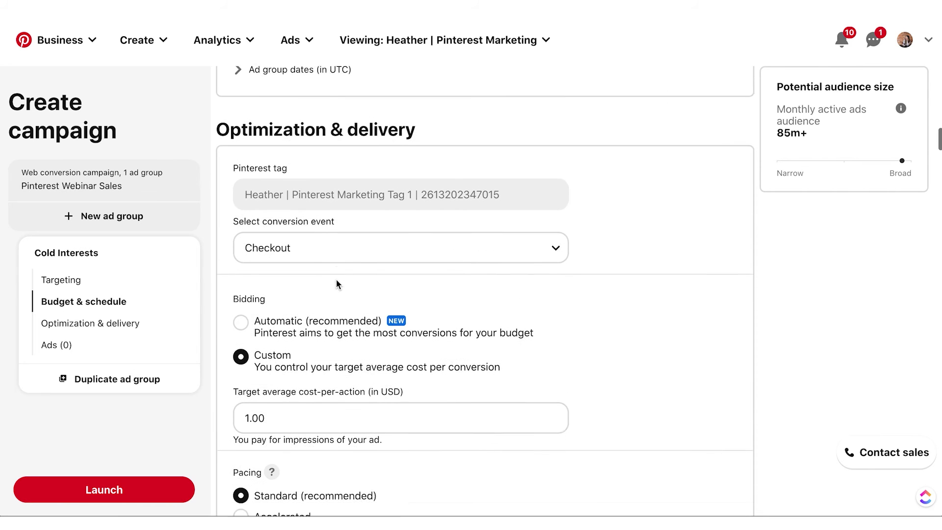
pyautogui.scroll(1, 336, 284)
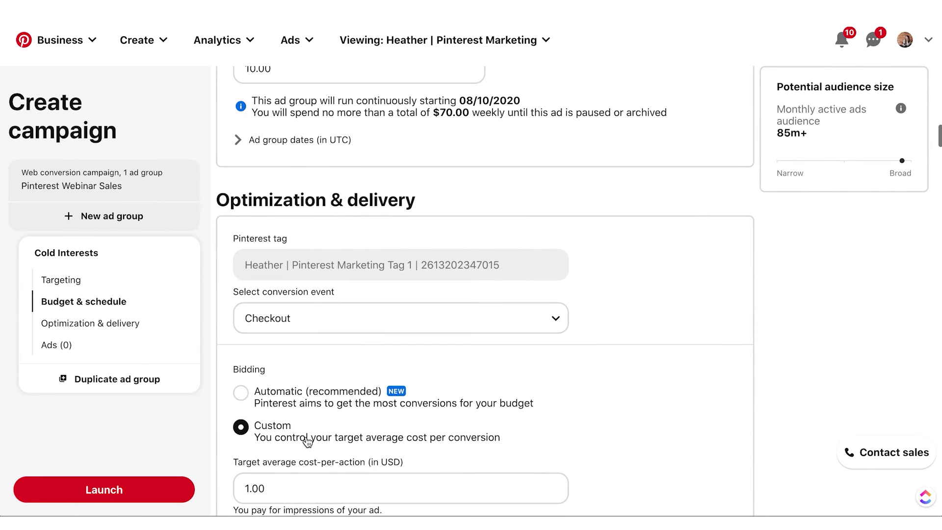
pyautogui.scroll(1, 307, 442)
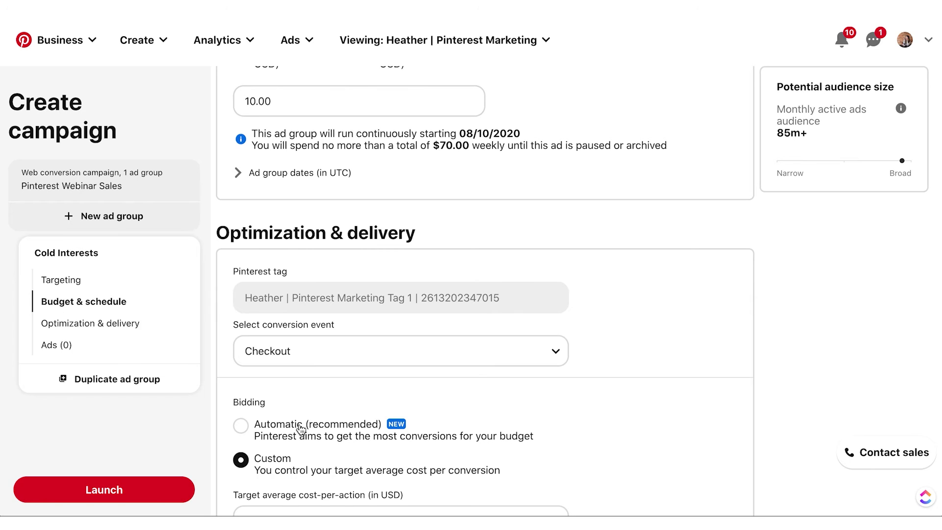
pyautogui.scroll(-1, 308, 414)
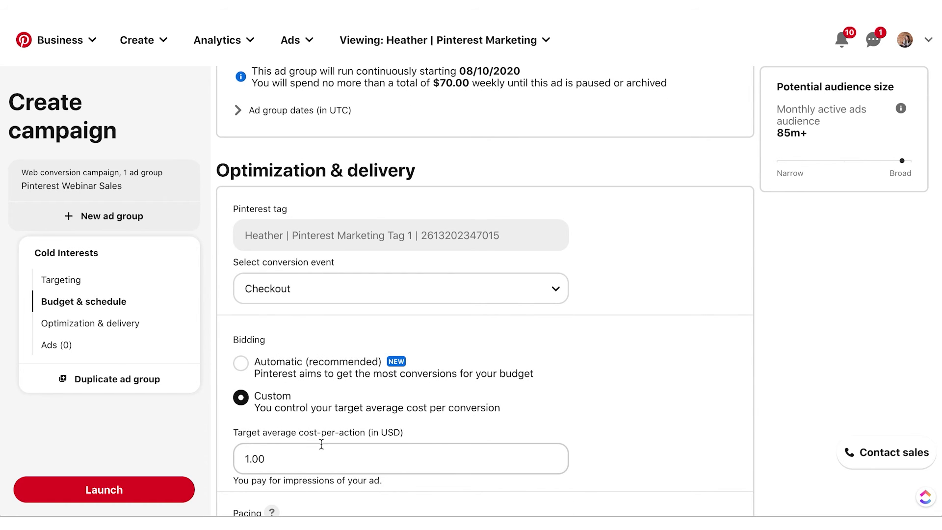
pyautogui.moveTo(241, 481); pyautogui.dragTo(381, 483)
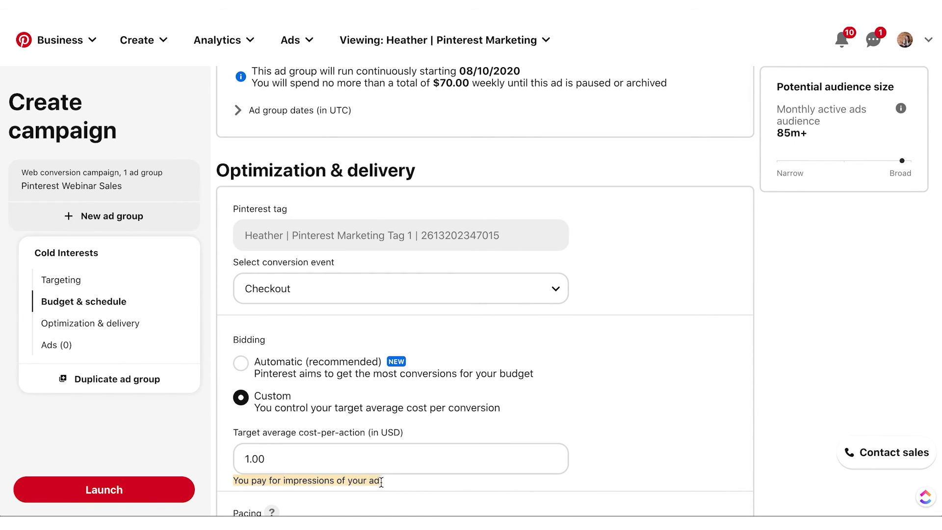
pyautogui.click(389, 480)
# Look over the pacing options and expand the conversion window settings.
pyautogui.scroll(-5, 390, 481)
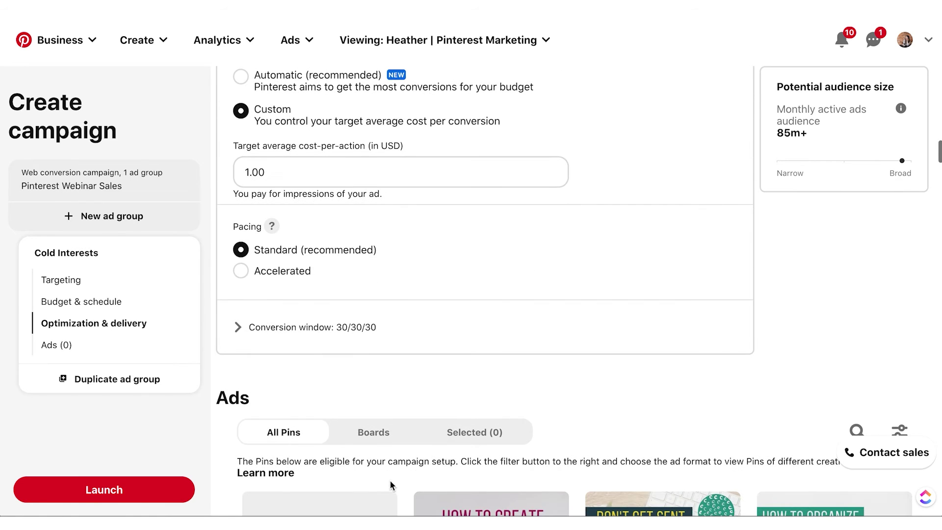
pyautogui.scroll(-2, 346, 275)
pyautogui.scroll(-3, 311, 187)
pyautogui.scroll(2, 311, 187)
pyautogui.click(239, 179)
pyautogui.click(239, 178)
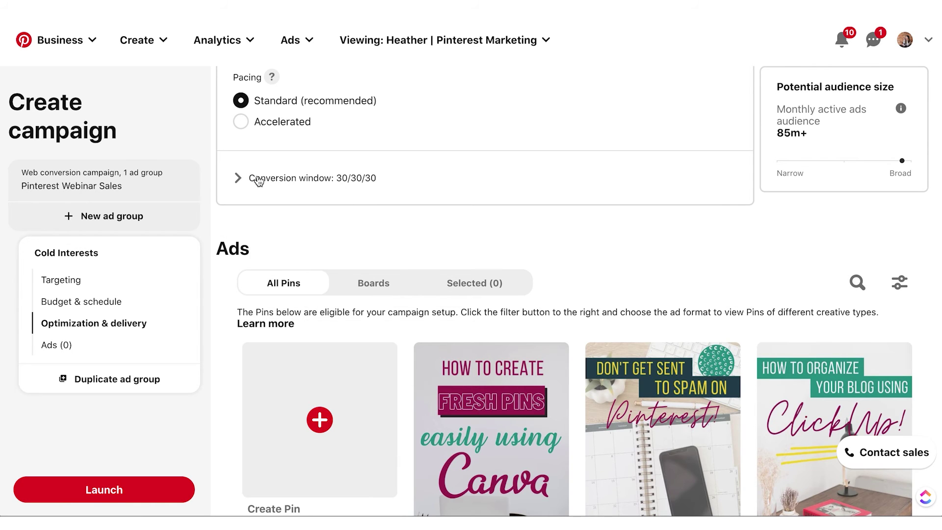
pyautogui.click(259, 180)
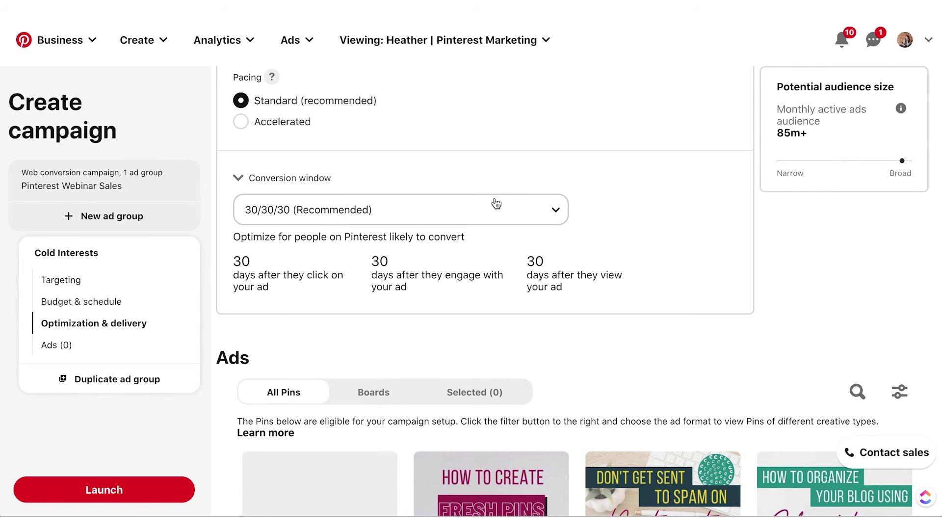
# Compare the ad group's conversion window options with those in the conversion settings of the ads reporting page.
pyautogui.click(462, 215)
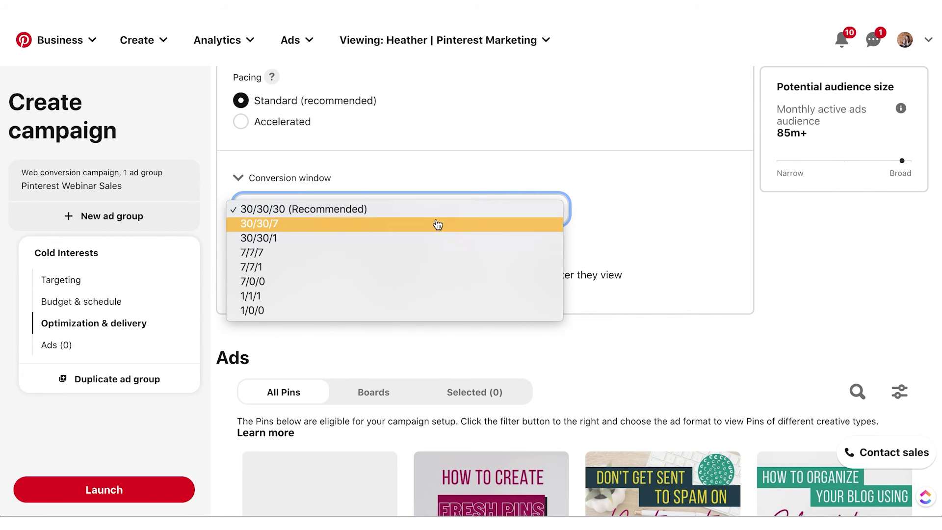
pyautogui.click(664, 240)
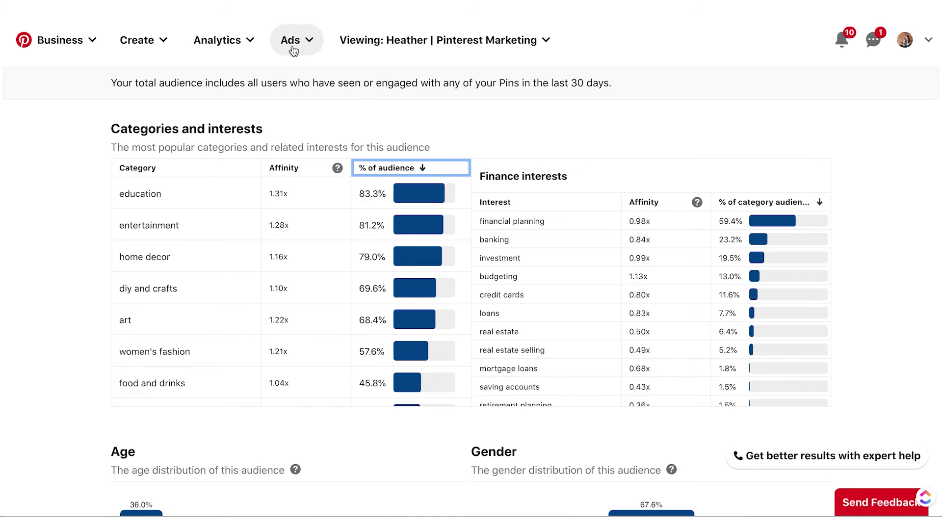
pyautogui.click(290, 43)
pyautogui.click(295, 132)
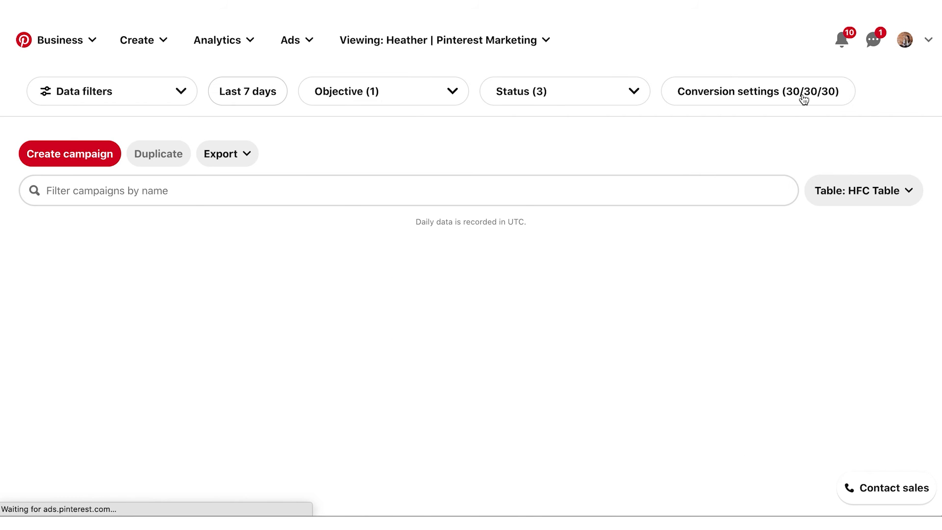
pyautogui.click(803, 98)
pyautogui.click(511, 148)
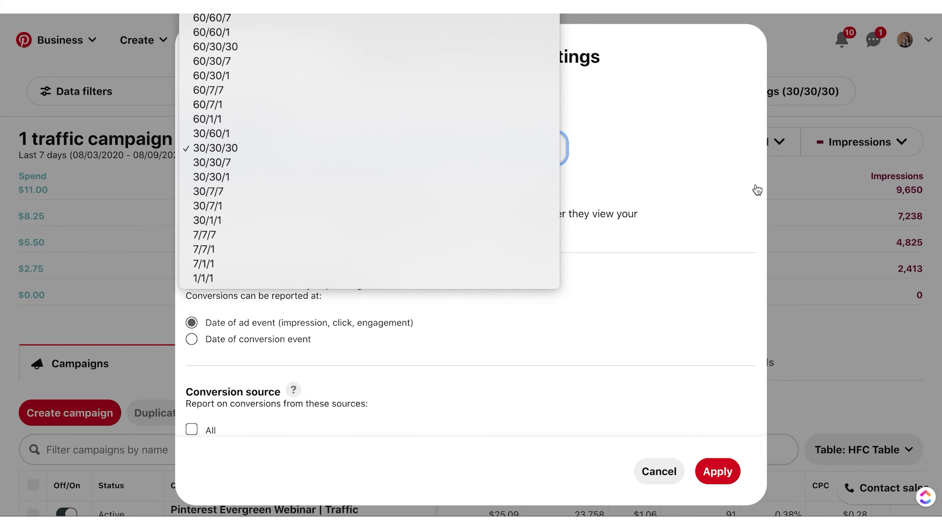
pyautogui.click(684, 461)
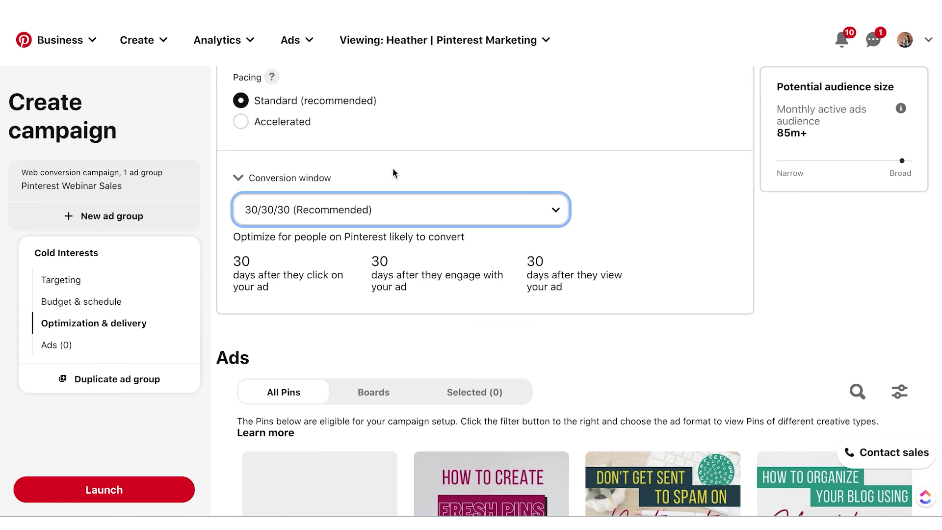
# Select the Get More Blog Traffic Today, How to Grow Email List and How to Explode Your Pinterest Traffic Pins as the ad group's ads.
pyautogui.scroll(-6, 393, 170)
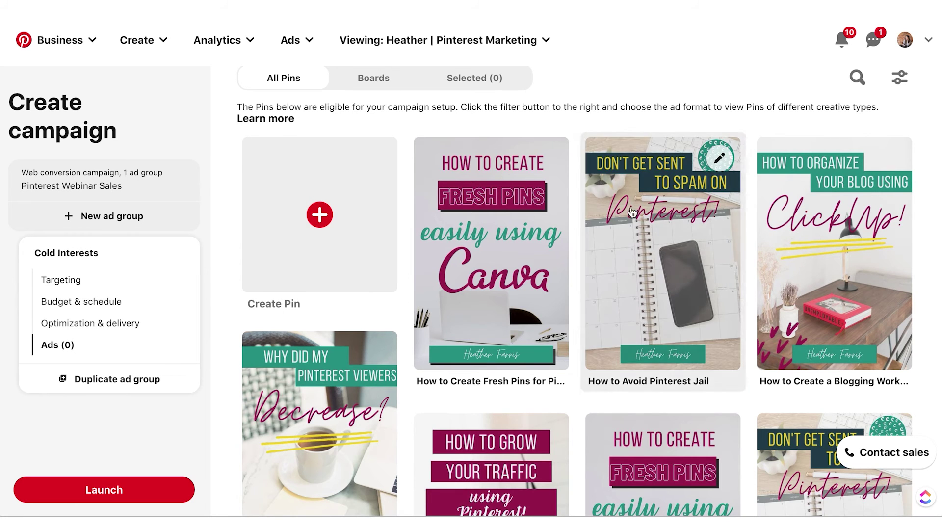
pyautogui.scroll(-4, 576, 298)
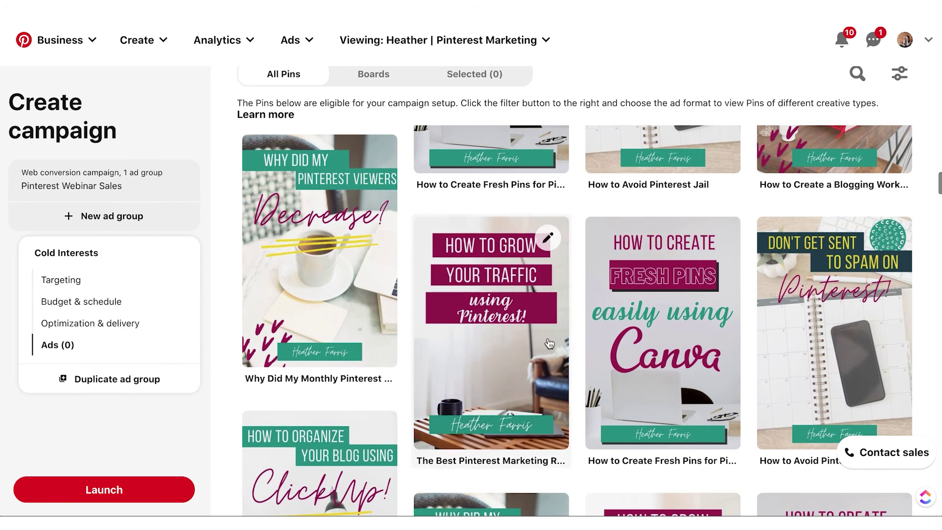
pyautogui.scroll(-10, 564, 319)
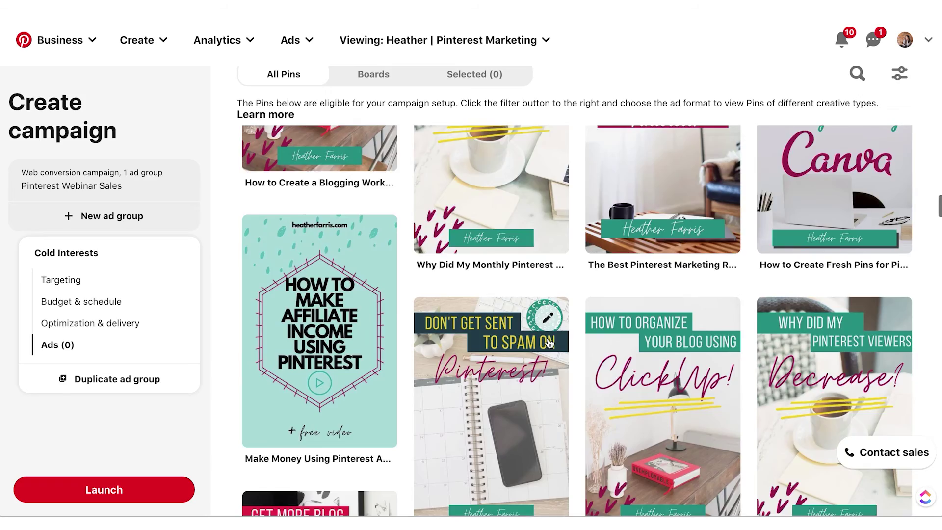
pyautogui.scroll(-10, 549, 342)
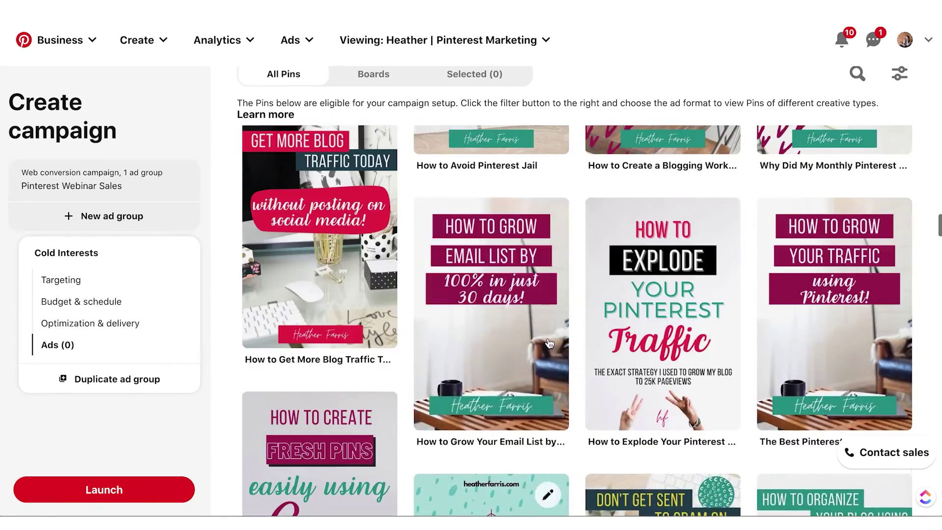
pyautogui.click(547, 337)
pyautogui.scroll(-8, 525, 435)
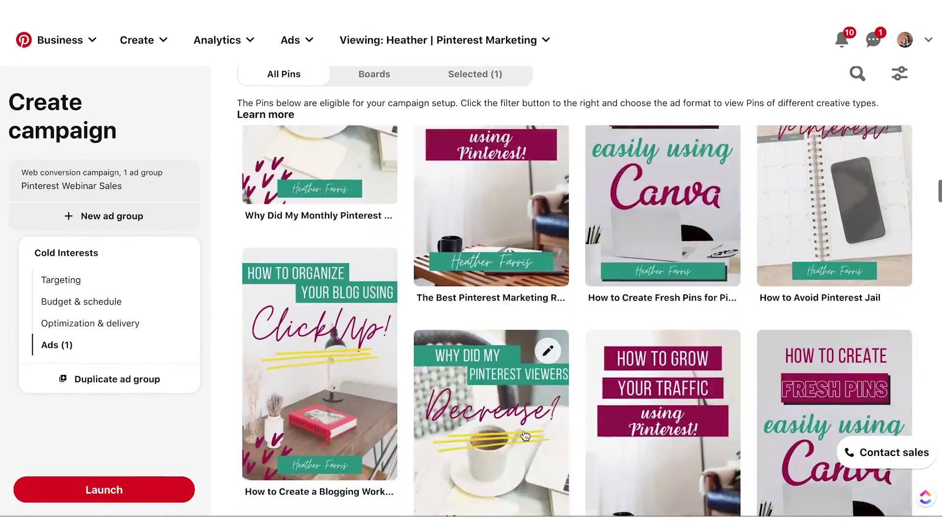
pyautogui.scroll(-10, 525, 435)
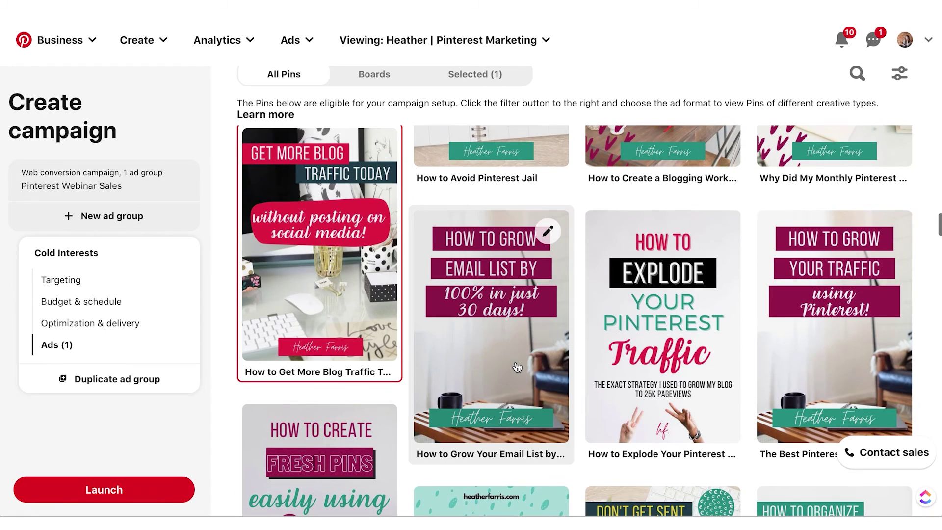
pyautogui.click(517, 367)
pyautogui.click(666, 357)
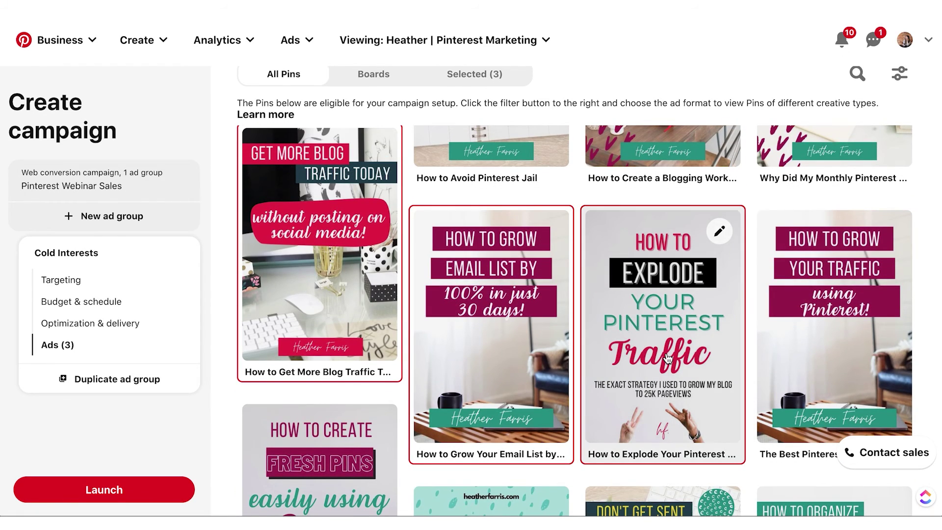
# Look through the remaining eligible Pins and launch the Pinterest Webinar Sales campaign.
pyautogui.scroll(-8, 666, 358)
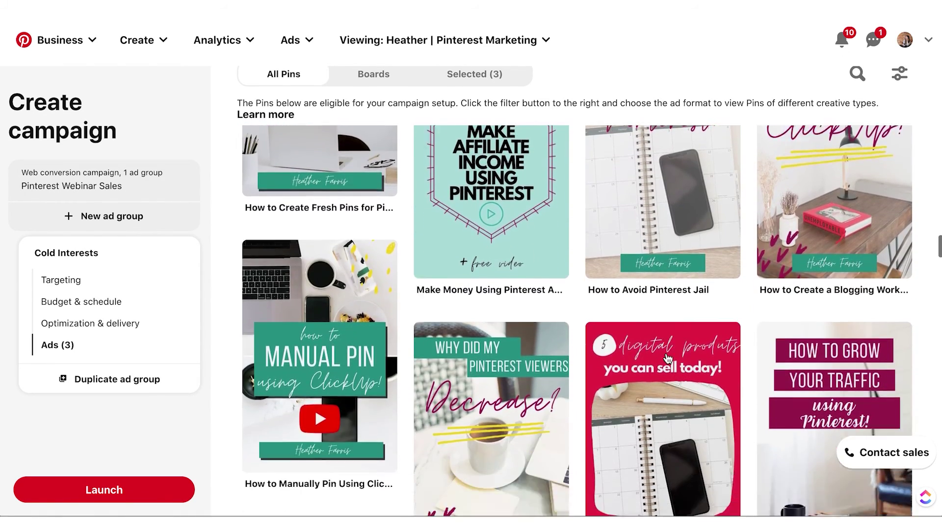
pyautogui.scroll(-3, 666, 357)
pyautogui.scroll(15, 664, 358)
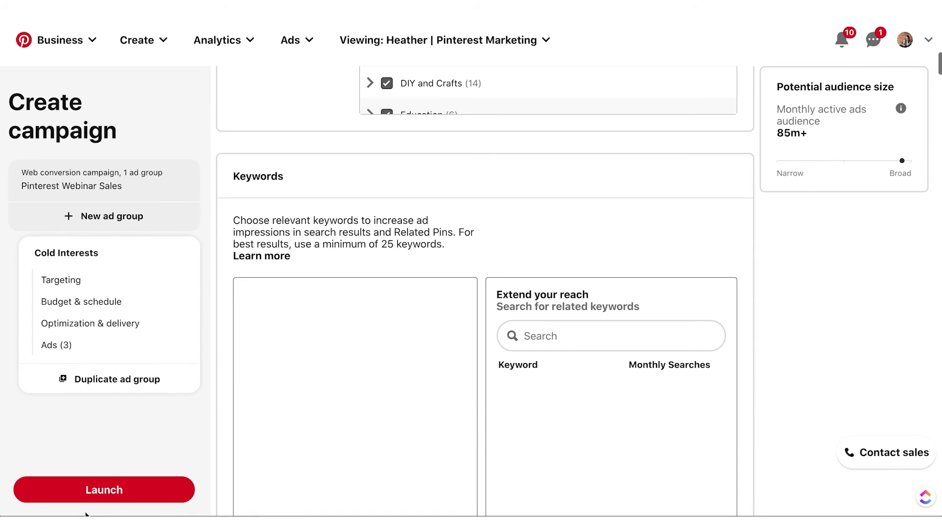
pyautogui.click(121, 490)
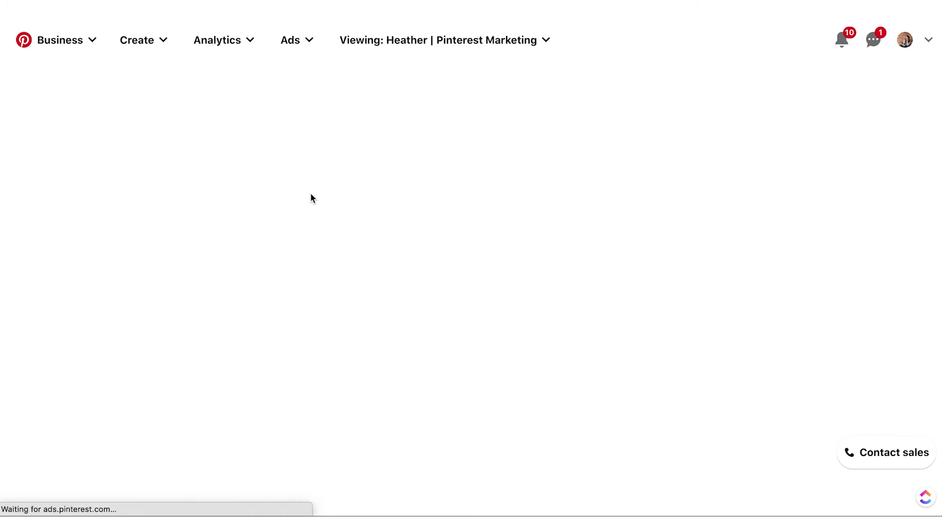
# Open the Pinterest Webinar Sales campaign in the reporting table and its Cold Interests ad group to view the ads.
pyautogui.scroll(-3, 302, 336)
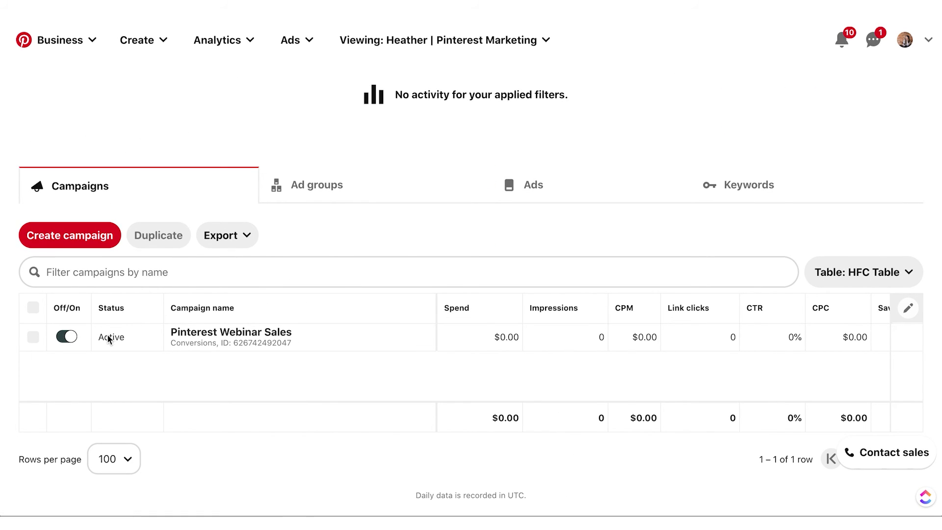
pyautogui.click(235, 334)
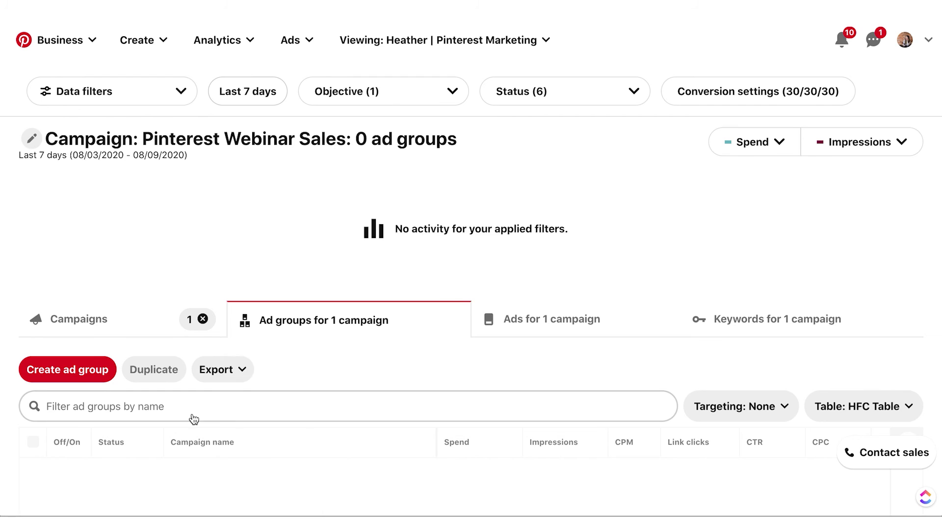
pyautogui.scroll(-3, 193, 418)
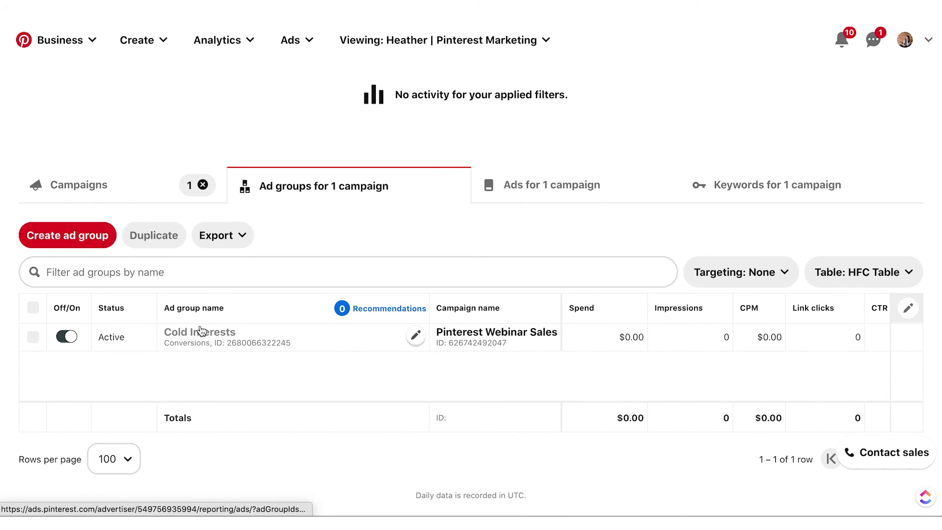
pyautogui.click(200, 330)
pyautogui.scroll(-1, 245, 451)
pyautogui.scroll(-2, 244, 452)
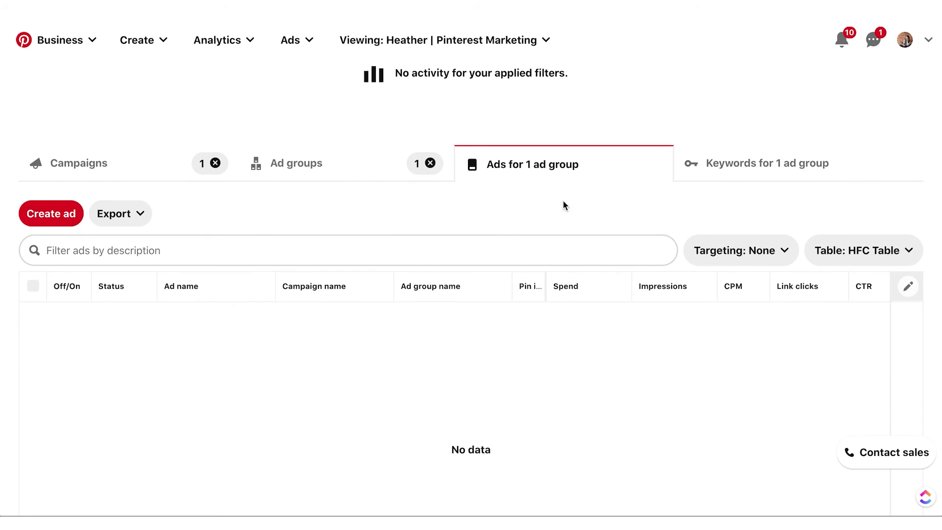
# Add Pending to the ad status filter and look over the Cold Interests ads.
pyautogui.scroll(3, 322, 340)
pyautogui.click(586, 91)
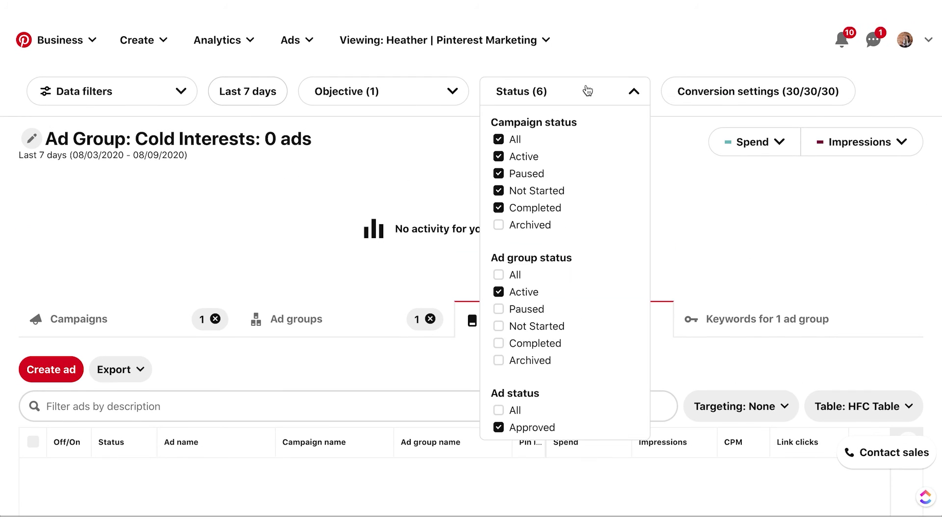
pyautogui.scroll(-1, 530, 297)
pyautogui.scroll(-1, 530, 296)
pyautogui.click(500, 368)
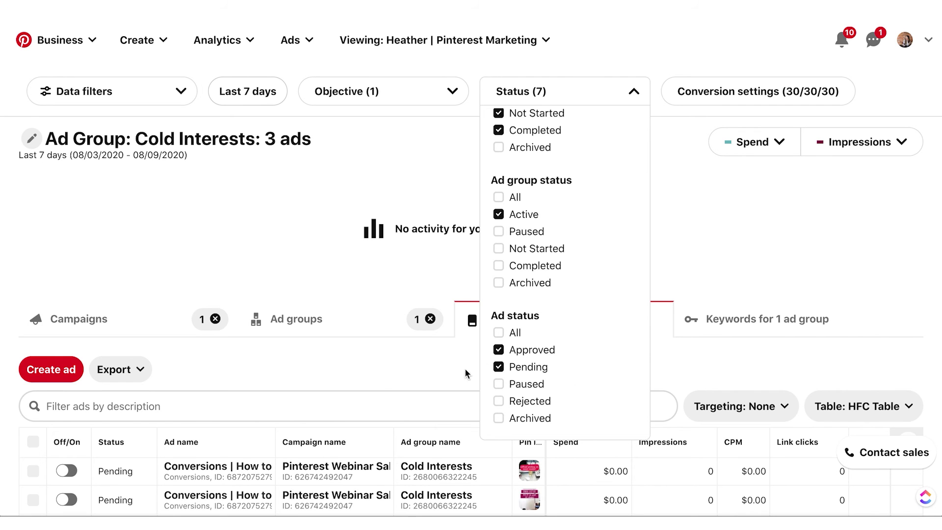
pyautogui.moveTo(510, 368)
pyautogui.scroll(-3, 410, 374)
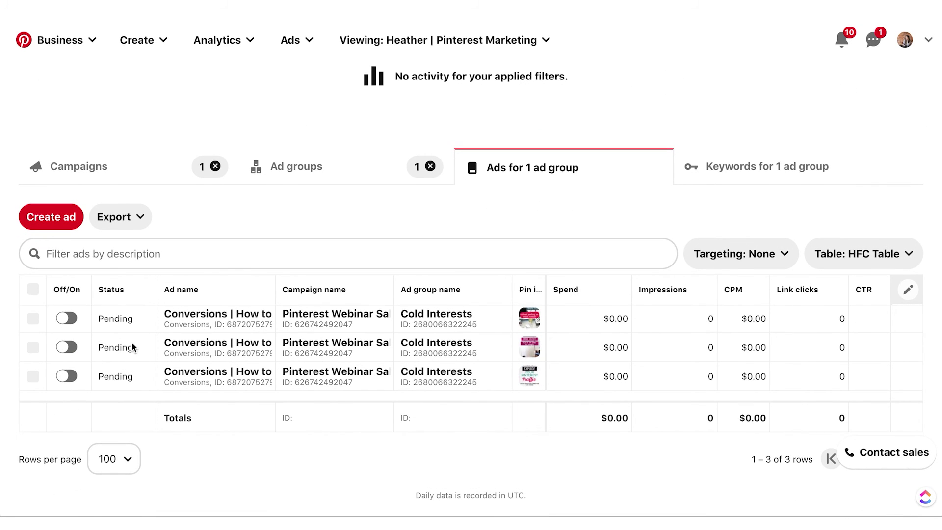
# Go back through the ad group list to the campaign list and view the Pinterest Webinar Sales row.
pyautogui.click(328, 162)
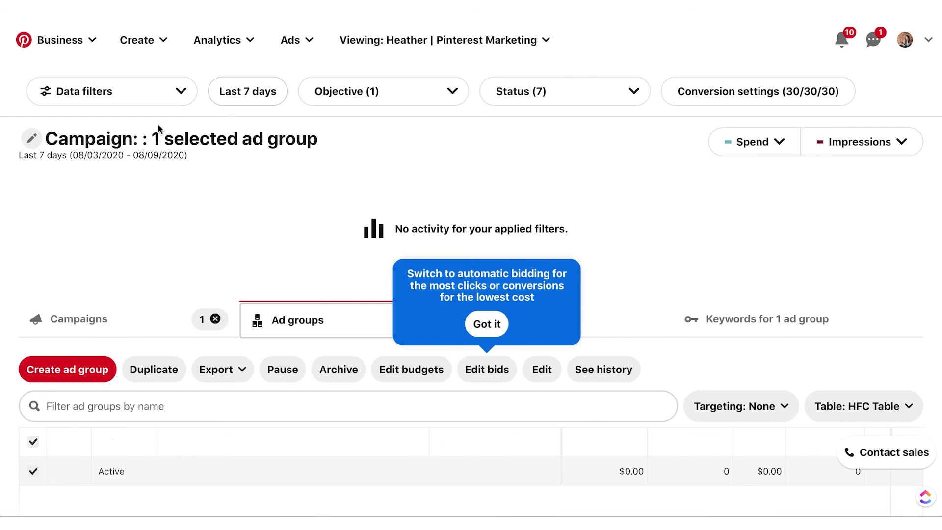
pyautogui.click(138, 334)
pyautogui.scroll(-3, 444, 307)
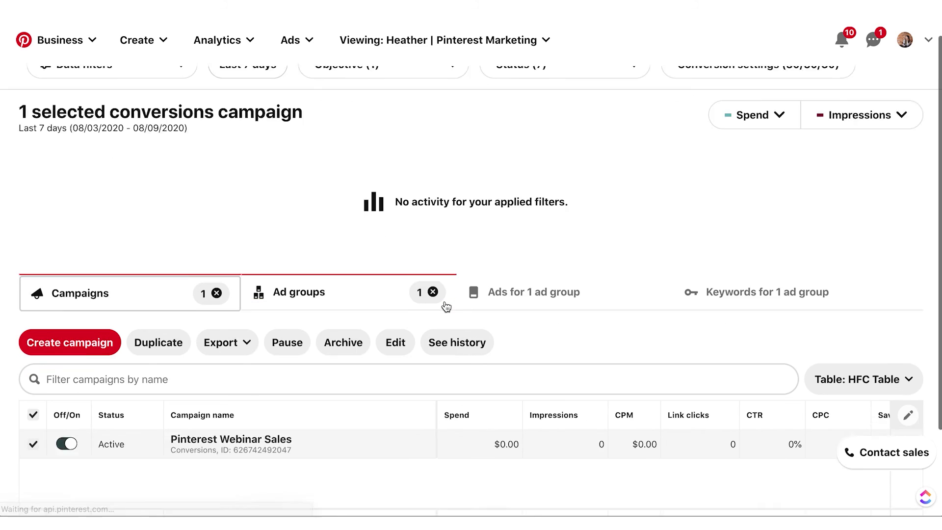